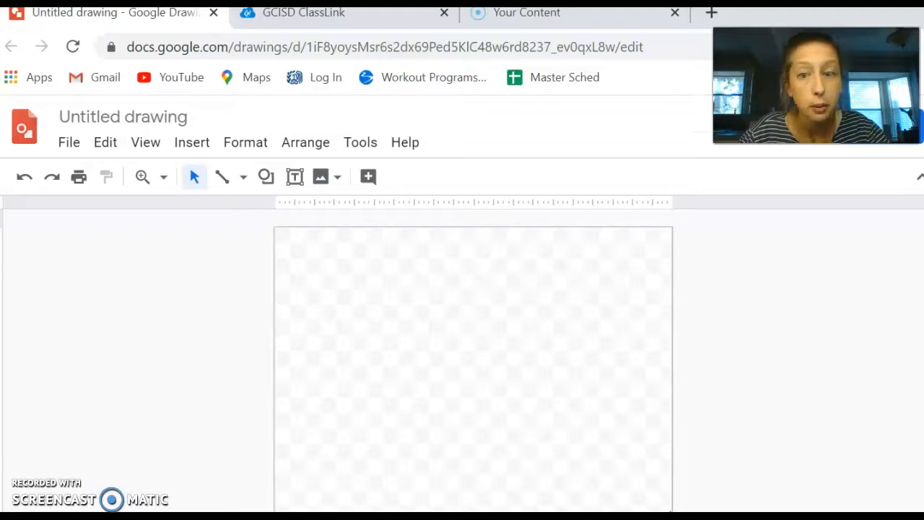
{"action": "left_click", "coordinate": [266, 176]}
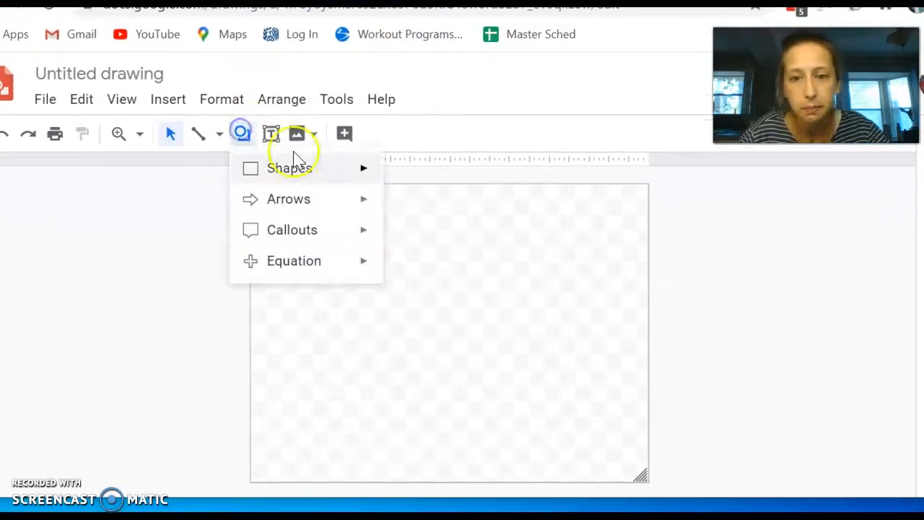
{"action": "mouse_move", "coordinate": [289, 173]}
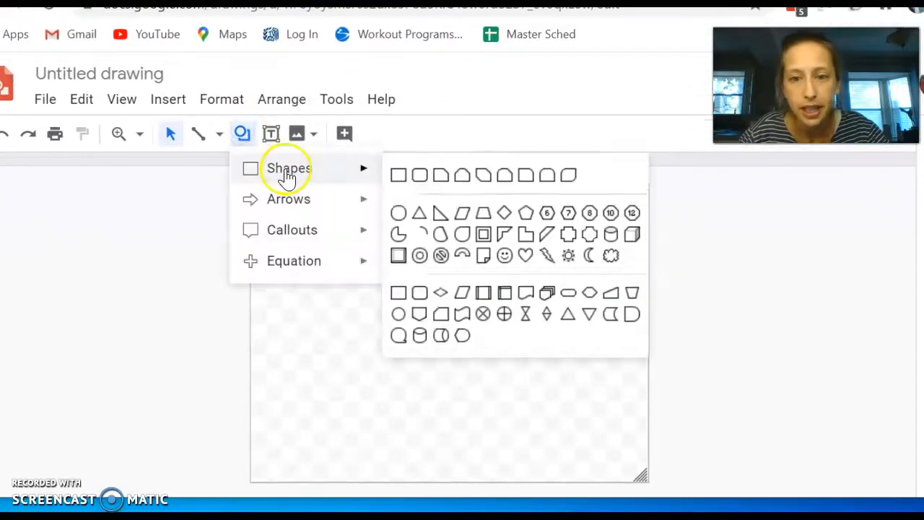
{"action": "left_click", "coordinate": [397, 209]}
{"action": "mouse_move", "coordinate": [305, 223]}
{"action": "left_mouse_down"}
{"action": "mouse_move", "coordinate": [386, 278]}
{"action": "mouse_move", "coordinate": [413, 330]}
{"action": "left_mouse_up"}
{"action": "key", "text": "Delete"}
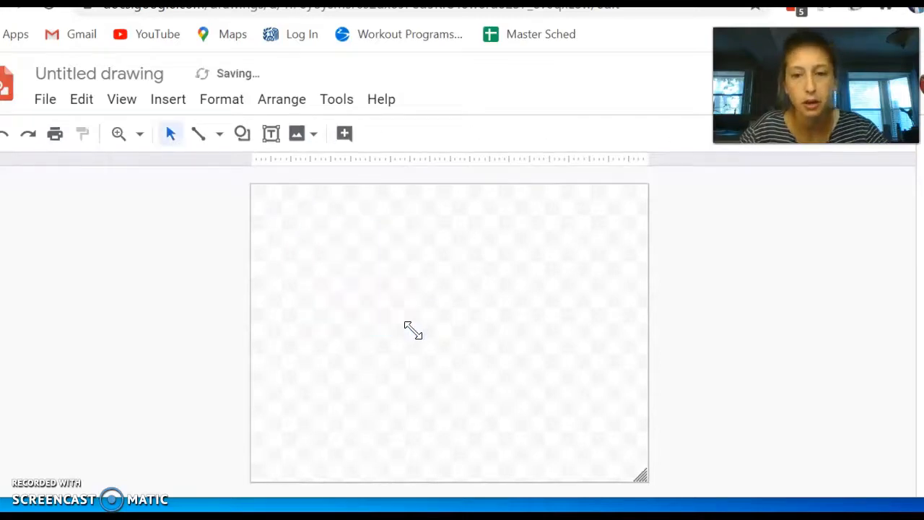
- Draw a circle in the upper-left part of the canvas and fill it with bright red
{"action": "left_click", "coordinate": [241, 134]}
{"action": "mouse_move", "coordinate": [295, 177]}
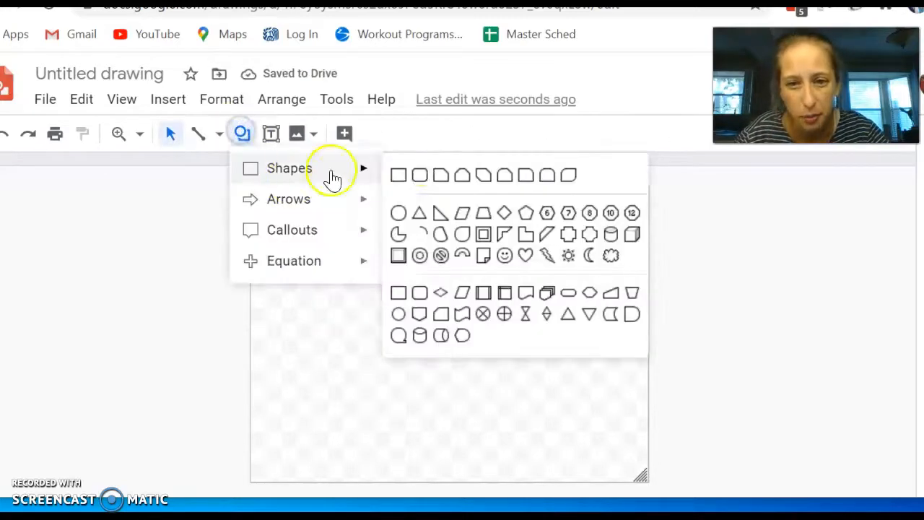
{"action": "left_click", "coordinate": [399, 209]}
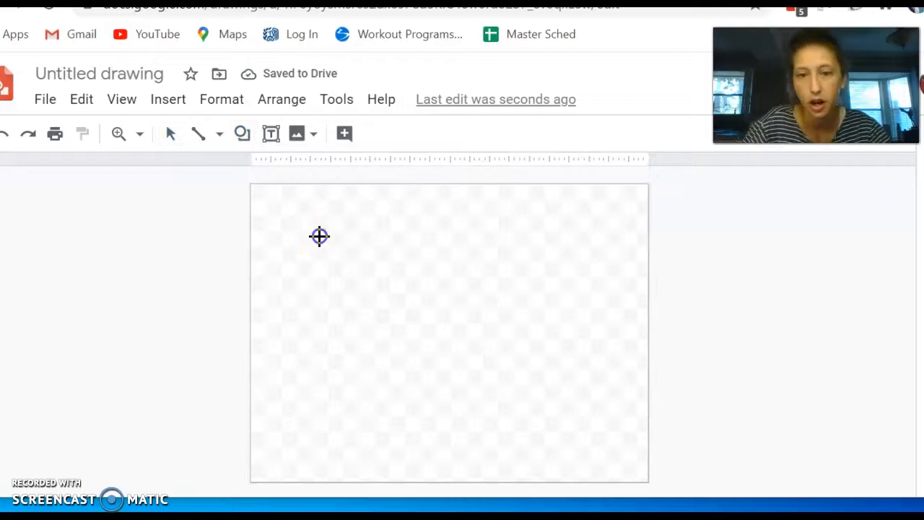
{"action": "left_click_drag", "start_coordinate": [396, 309], "coordinate": [431, 366]}
{"action": "left_click", "coordinate": [345, 134]}
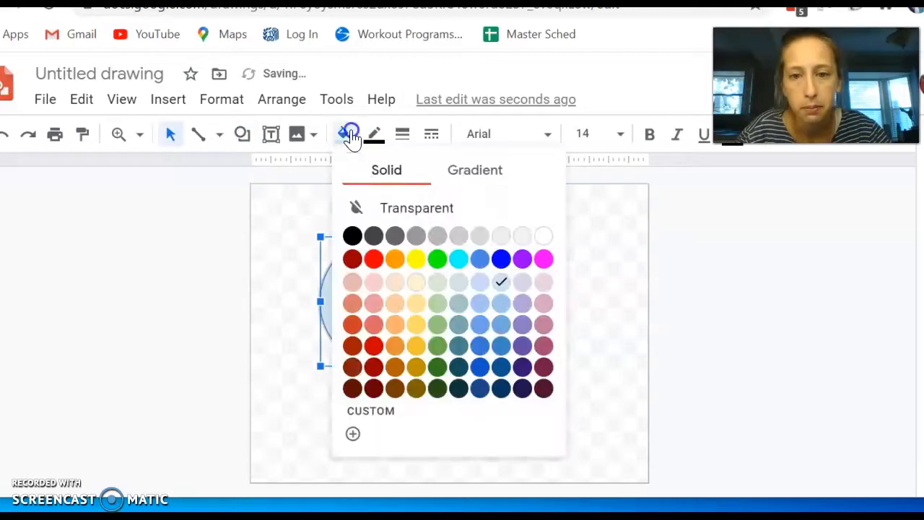
{"action": "left_click", "coordinate": [373, 255]}
- Nudge the red circle a short distance to the left on the canvas
{"action": "key", "text": "Left"}
{"action": "key", "text": "Left"}
{"action": "key", "text": "Left"}
{"action": "key", "text": "Left"}
{"action": "key", "text": "Left"}
{"action": "key", "text": "Left"}
{"action": "key", "text": "Left"}
{"action": "key", "text": "Left"}
{"action": "key", "text": "Left"}
{"action": "key", "text": "Left"}
{"action": "key", "text": "Left"}
{"action": "key", "text": "Left"}
{"action": "key", "text": "Left"}
{"action": "key", "text": "Left"}
{"action": "key", "text": "Left"}
{"action": "key", "text": "Left"}
{"action": "key", "text": "Left"}
{"action": "key", "text": "Left"}
{"action": "key", "text": "Left"}
{"action": "key", "text": "Left"}
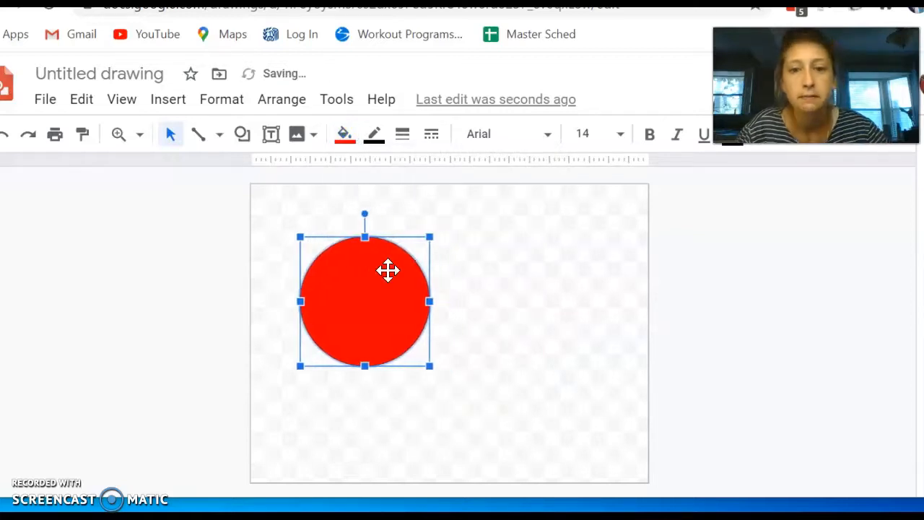
- Add a text box over the red circle containing the text "Join WebEx Here"
{"action": "left_click", "coordinate": [268, 133]}
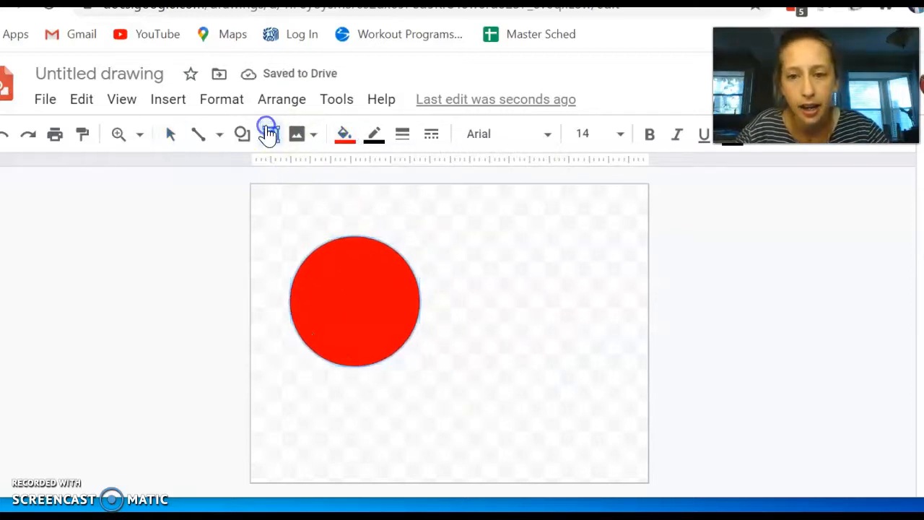
{"action": "left_click", "coordinate": [268, 134]}
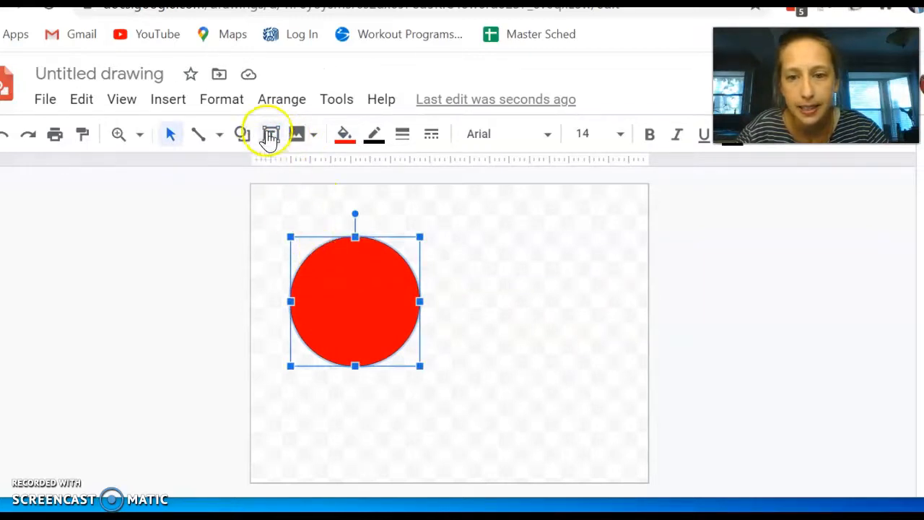
{"action": "left_click", "coordinate": [268, 134]}
{"action": "left_click", "coordinate": [335, 284]}
{"action": "left_click_drag", "start_coordinate": [390, 332], "coordinate": [395, 334]}
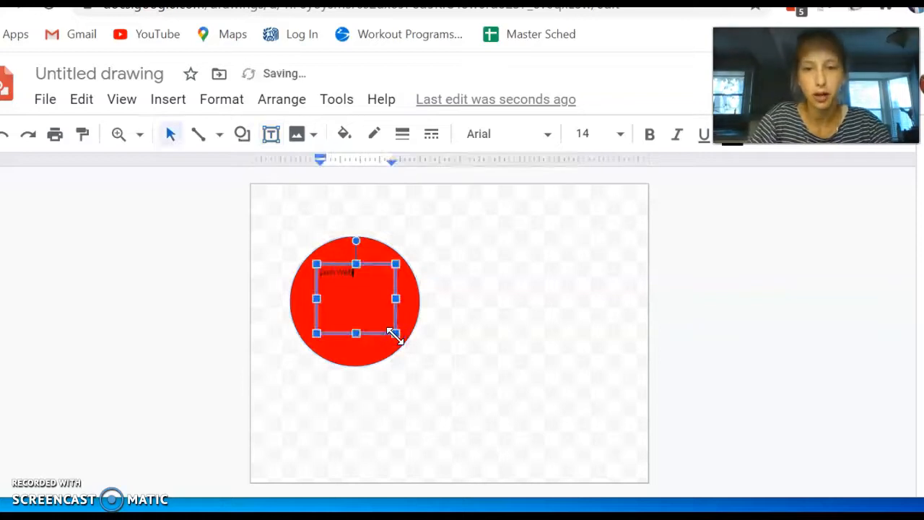
- Set the colour of the "Join WebEx Here" text to white
{"action": "left_click", "coordinate": [370, 143]}
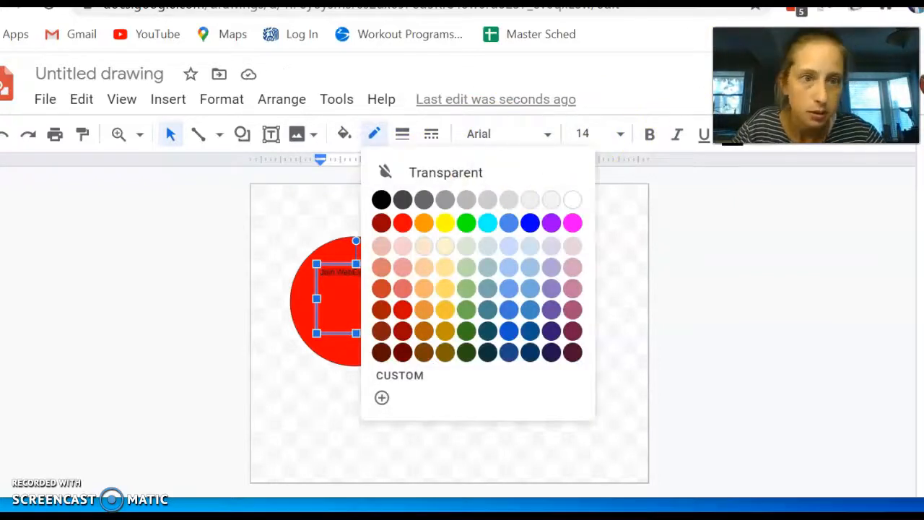
{"action": "left_click", "coordinate": [694, 143]}
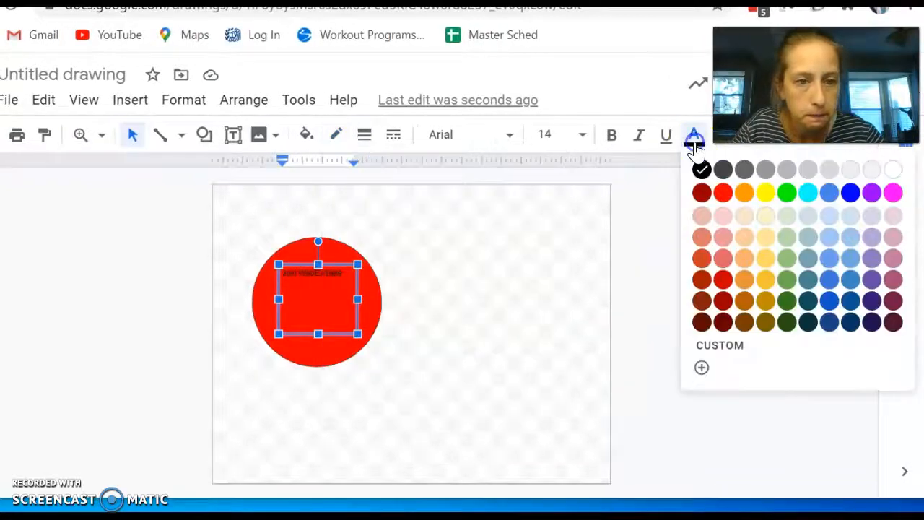
{"action": "left_click", "coordinate": [895, 170]}
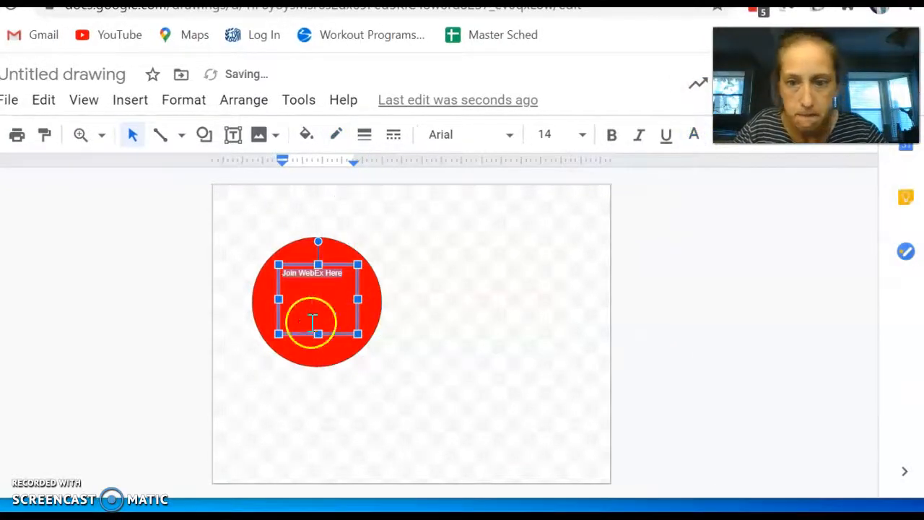
- Try font sizes 30, 36, 72 and 60 on the "Join WebEx Here" text
{"action": "left_click", "coordinate": [582, 135]}
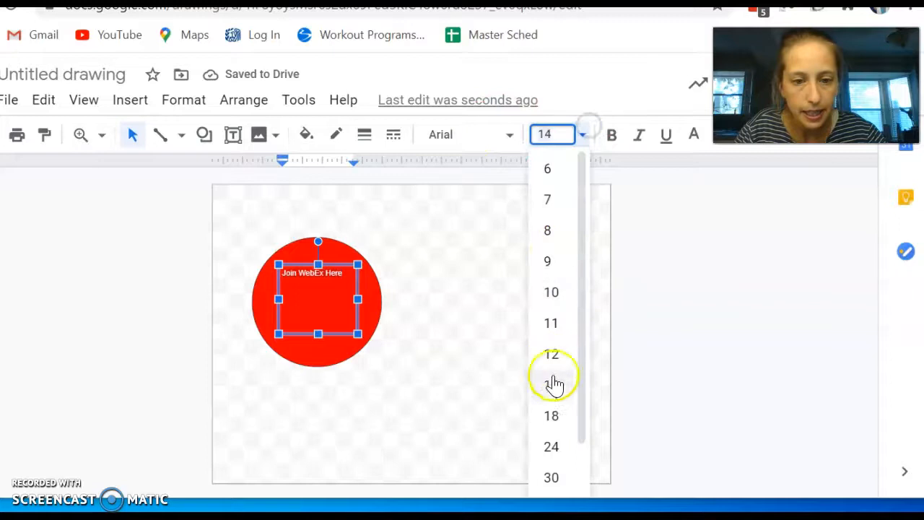
{"action": "left_click", "coordinate": [550, 471]}
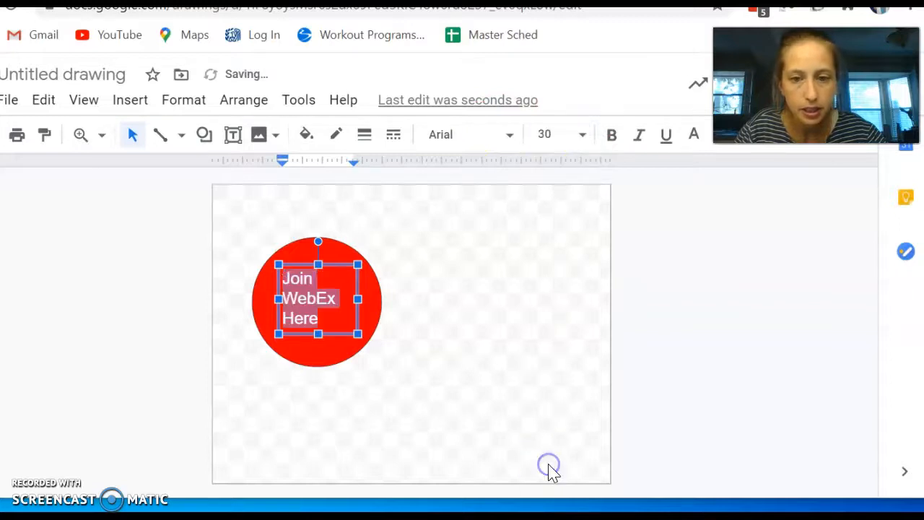
{"action": "left_click", "coordinate": [556, 131]}
{"action": "scroll", "coordinate": [566, 428], "scroll_direction": "down", "scroll_amount": 3}
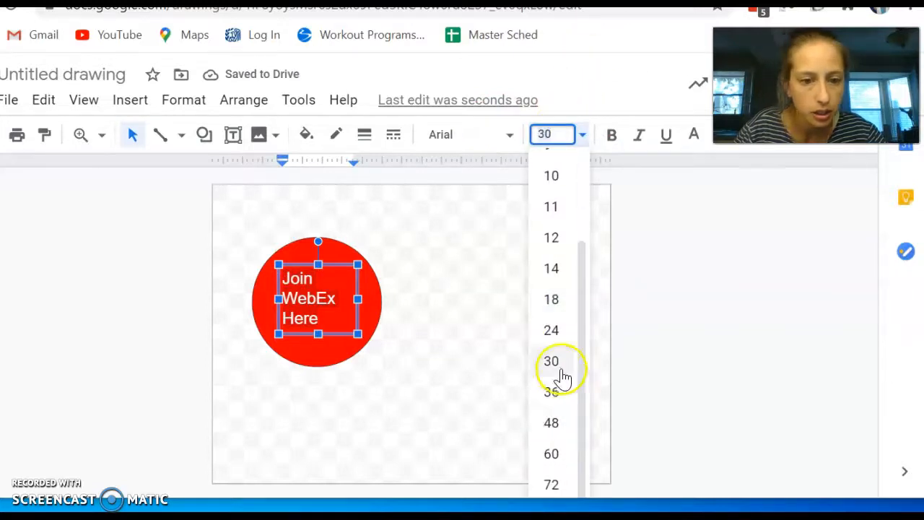
{"action": "left_click", "coordinate": [551, 396]}
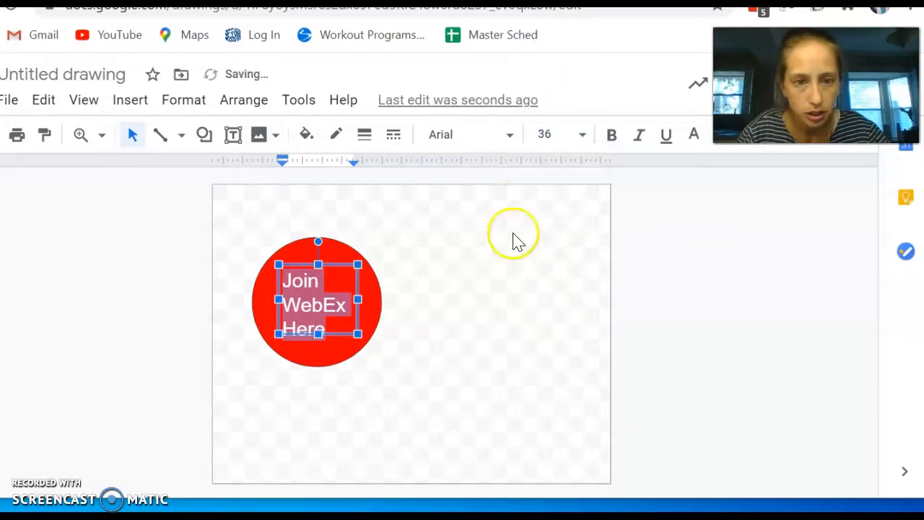
{"action": "left_click", "coordinate": [554, 137]}
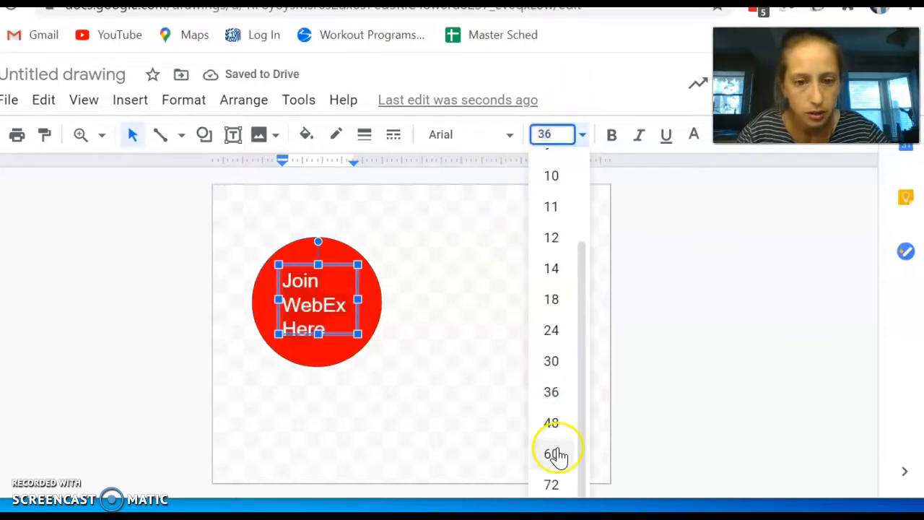
{"action": "left_click", "coordinate": [554, 483]}
{"action": "left_click", "coordinate": [572, 129]}
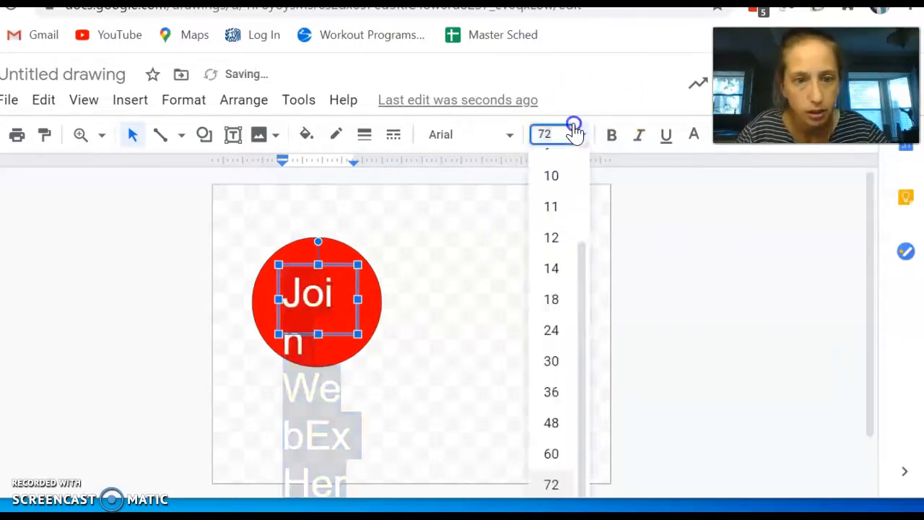
{"action": "left_click", "coordinate": [555, 456]}
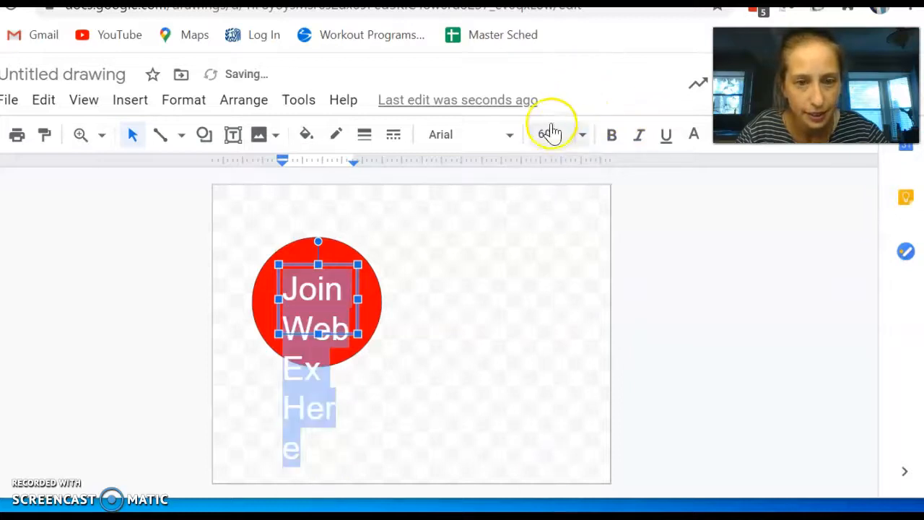
- Set the text to font size 48 and widen its box so "WebEx" fits on one line
{"action": "left_click", "coordinate": [554, 132]}
{"action": "left_click", "coordinate": [549, 424]}
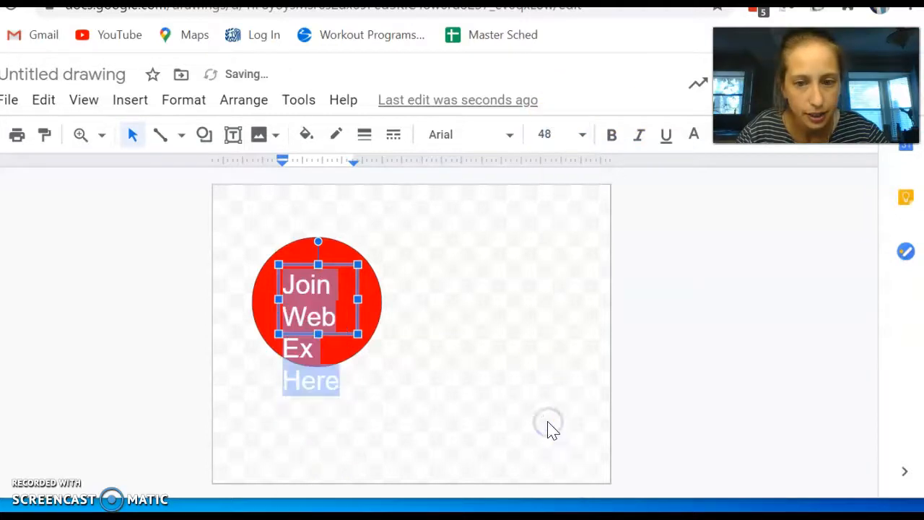
{"action": "left_click_drag", "start_coordinate": [357, 300], "coordinate": [384, 298]}
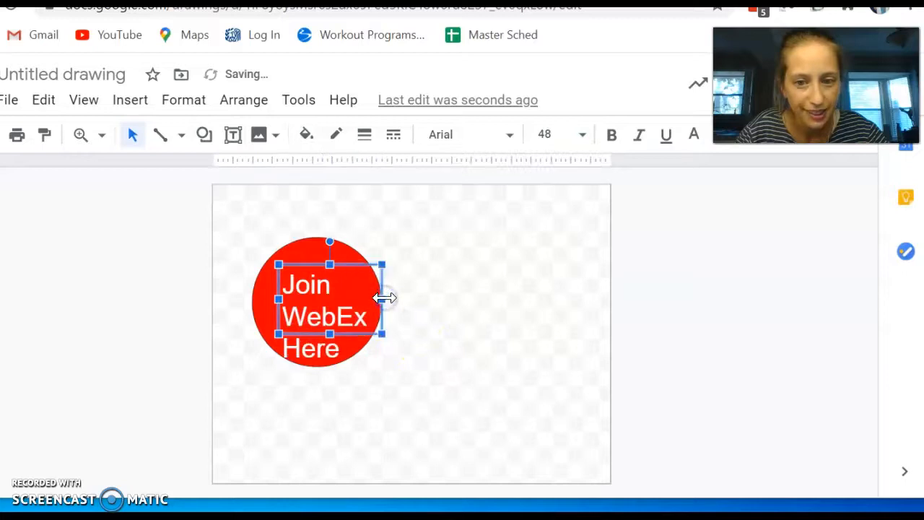
- Enlarge the red circle proportionally so it surrounds all three lines of text
{"action": "left_click", "coordinate": [256, 307]}
{"action": "left_click", "coordinate": [257, 330]}
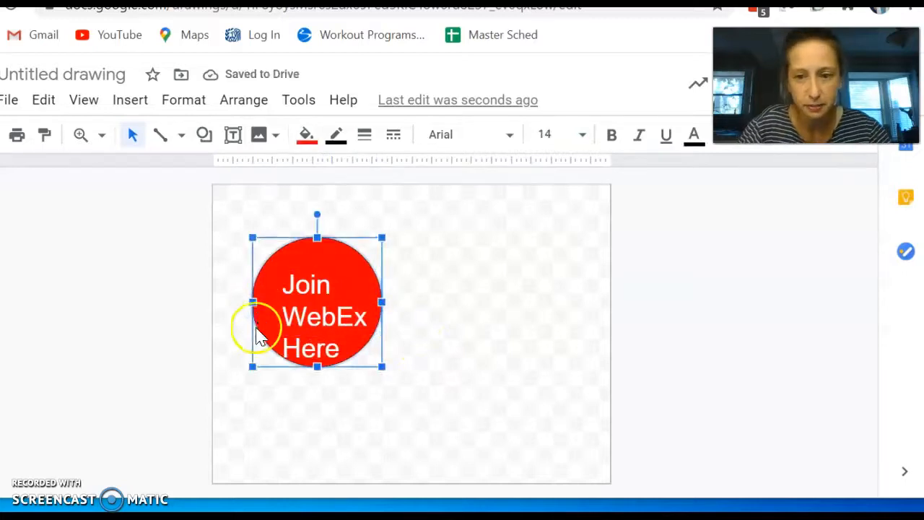
{"action": "left_click_drag", "start_coordinate": [253, 366], "coordinate": [233, 383]}
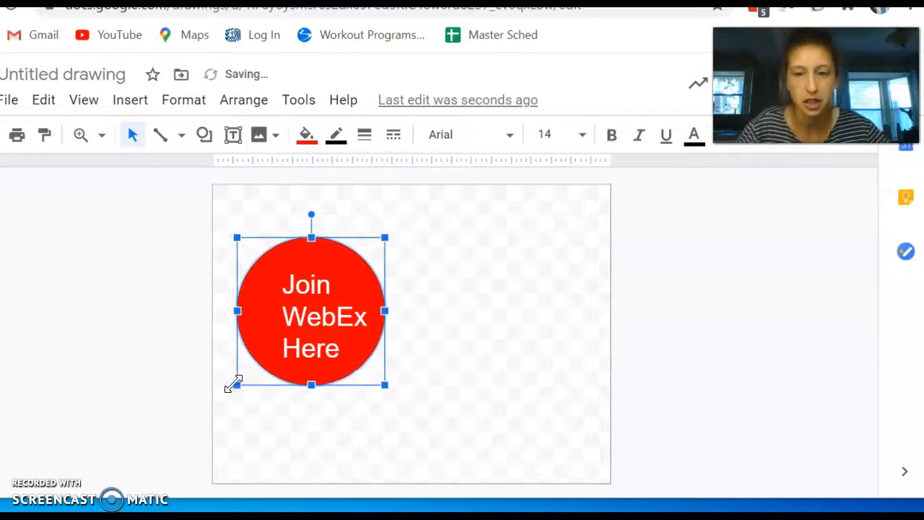
- Move the red circle into the upper-left corner of the canvas, close to both edges
{"action": "key", "text": "Right"}
{"action": "key", "text": "Right"}
{"action": "key", "text": "Right"}
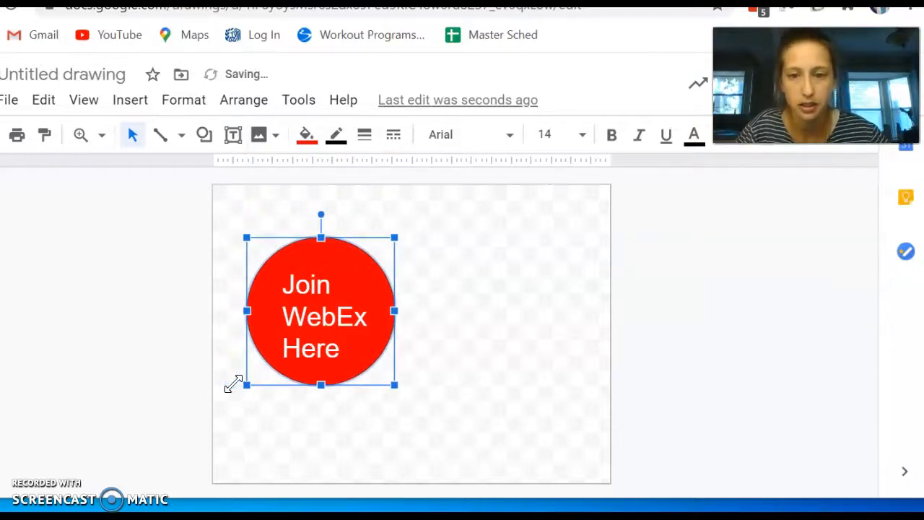
{"action": "key", "text": "Up"}
{"action": "key", "text": "Up"}
{"action": "key", "text": "Up"}
{"action": "key", "text": "Up"}
{"action": "key", "text": "Up"}
{"action": "key", "text": "Up"}
{"action": "key", "text": "Up"}
{"action": "key", "text": "Up"}
{"action": "key", "text": "Up"}
{"action": "key", "text": "Up"}
{"action": "key", "text": "Up"}
{"action": "key", "text": "Up"}
{"action": "key", "text": "Up"}
{"action": "key", "text": "Up"}
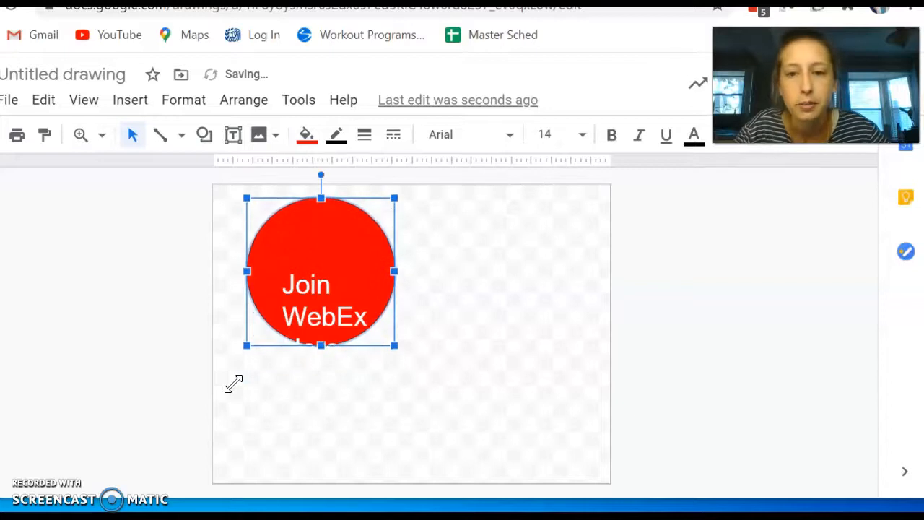
{"action": "key", "text": "Left"}
{"action": "key", "text": "Left"}
{"action": "key", "text": "Left"}
{"action": "key", "text": "Left"}
{"action": "key", "text": "Left"}
{"action": "key", "text": "Left"}
{"action": "key", "text": "Left"}
{"action": "key", "text": "Left"}
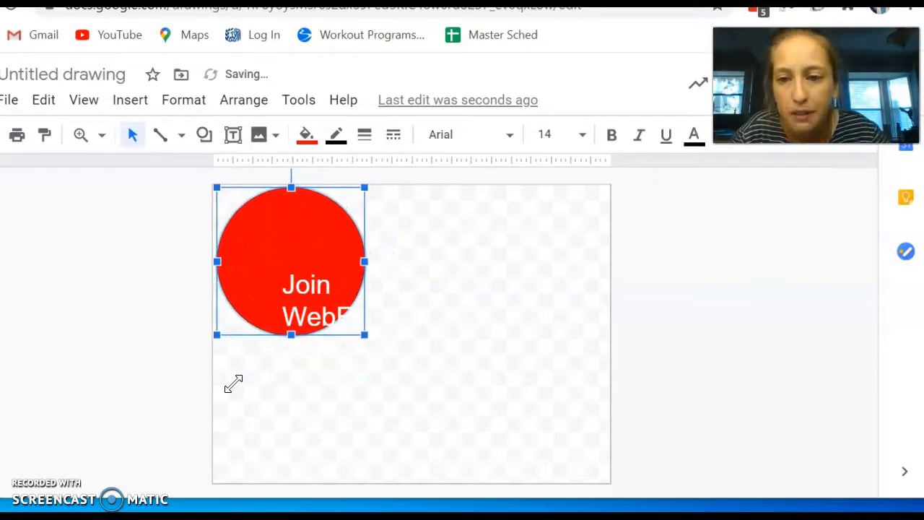
- Move the "Join WebEx Here" text box up and left so the text sits inside the red circle
{"action": "left_click", "coordinate": [326, 288]}
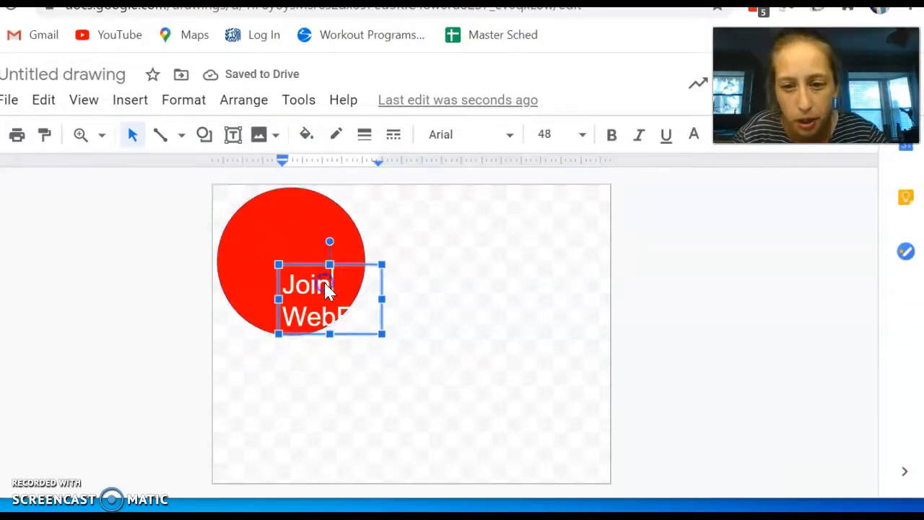
{"action": "key", "text": "Up"}
{"action": "key", "text": "Up"}
{"action": "key", "text": "Up"}
{"action": "key", "text": "Up"}
{"action": "key", "text": "Up"}
{"action": "key", "text": "Up"}
{"action": "key", "text": "Up"}
{"action": "key", "text": "Up"}
{"action": "key", "text": "Up"}
{"action": "key", "text": "Up"}
{"action": "key", "text": "Up"}
{"action": "key", "text": "Up"}
{"action": "key", "text": "Up"}
{"action": "key", "text": "Left"}
{"action": "key", "text": "Left"}
{"action": "key", "text": "Left"}
{"action": "key", "text": "Left"}
{"action": "key", "text": "Left"}
{"action": "key", "text": "Left"}
{"action": "key", "text": "Left"}
{"action": "key", "text": "Left"}
{"action": "key", "text": "Up"}
{"action": "key", "text": "Up"}
{"action": "key", "text": "Up"}
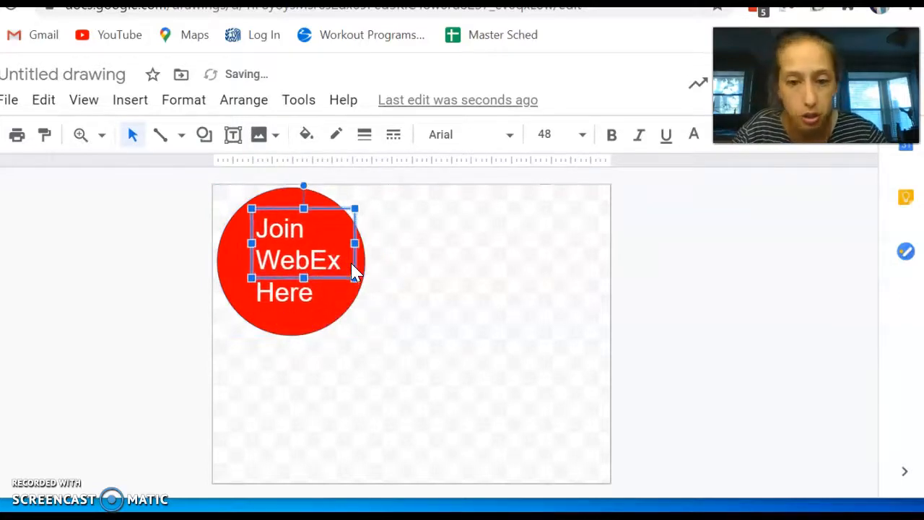
- Shrink the canvas from its lower-right corner to fit closely around the red circle
{"action": "left_click", "coordinate": [583, 452]}
{"action": "left_click_drag", "start_coordinate": [602, 477], "coordinate": [369, 340]}
- Give the red circle a much thicker outline, keeping the outline black
{"action": "left_click", "coordinate": [325, 288]}
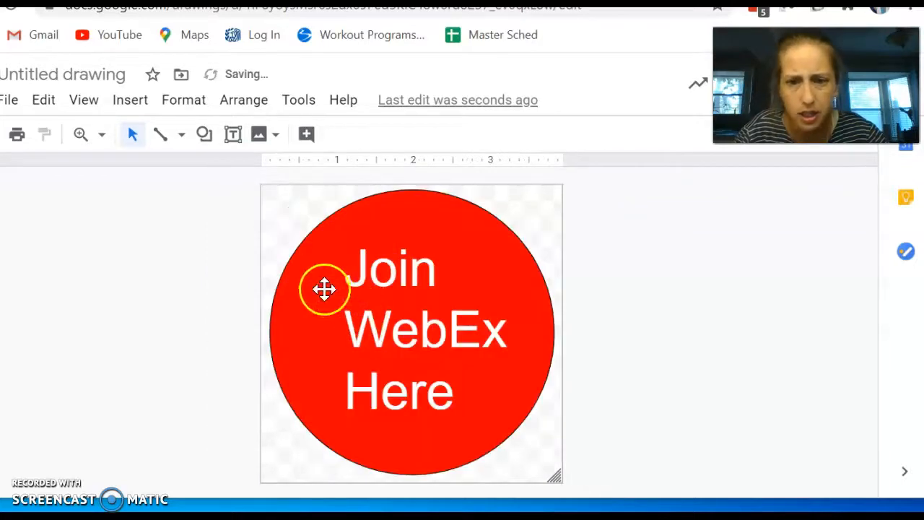
{"action": "left_click", "coordinate": [336, 135]}
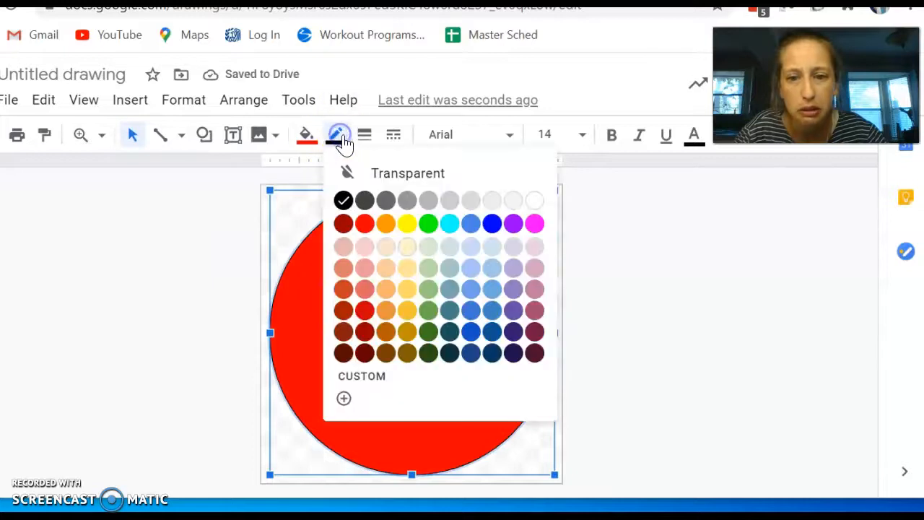
{"action": "left_click", "coordinate": [365, 134]}
{"action": "left_click", "coordinate": [392, 294]}
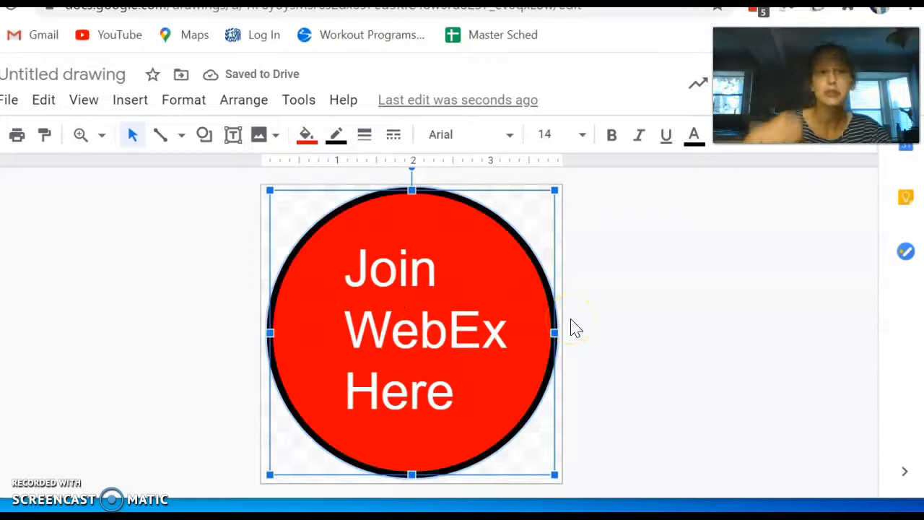
- Rename the untitled drawing as "Join Button"
{"action": "left_click", "coordinate": [73, 75]}
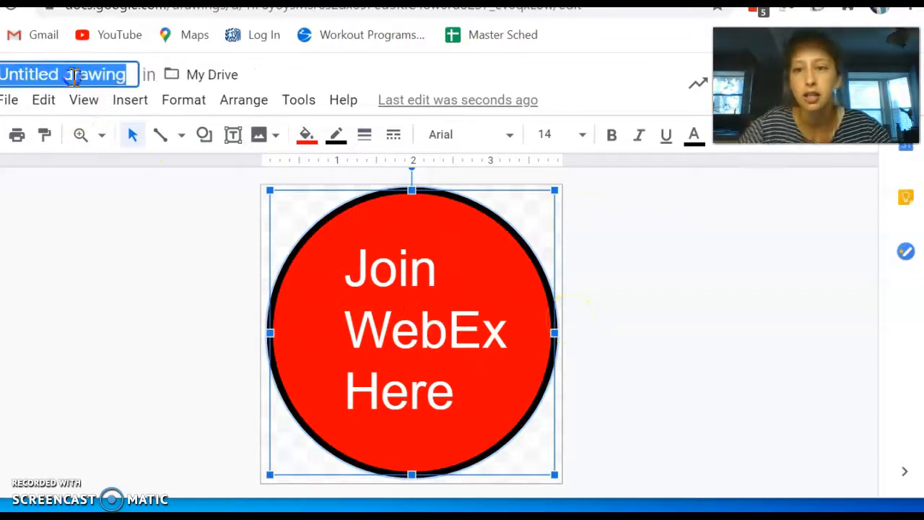
{"action": "type", "text": "Join Button"}
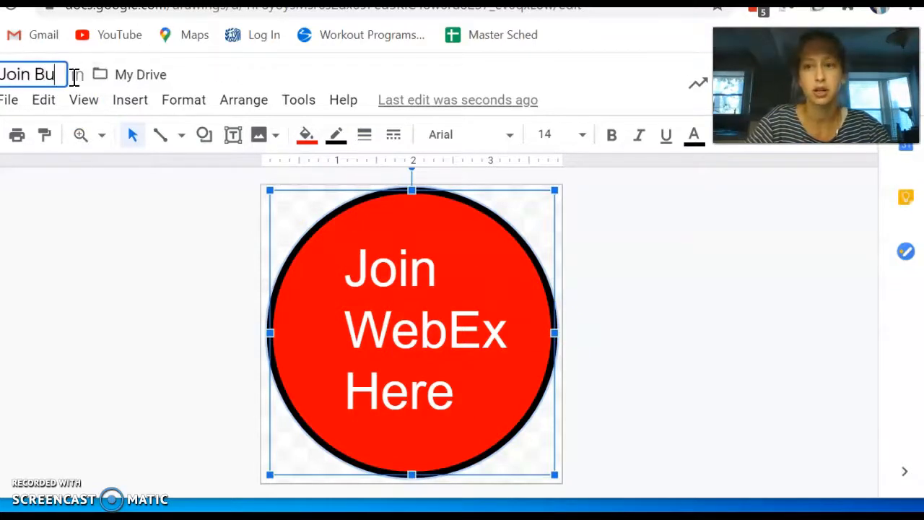
- Publish the drawing to the web as a link at Medium image size, copy the link, and switch to ClassLink
{"action": "left_click", "coordinate": [17, 106]}
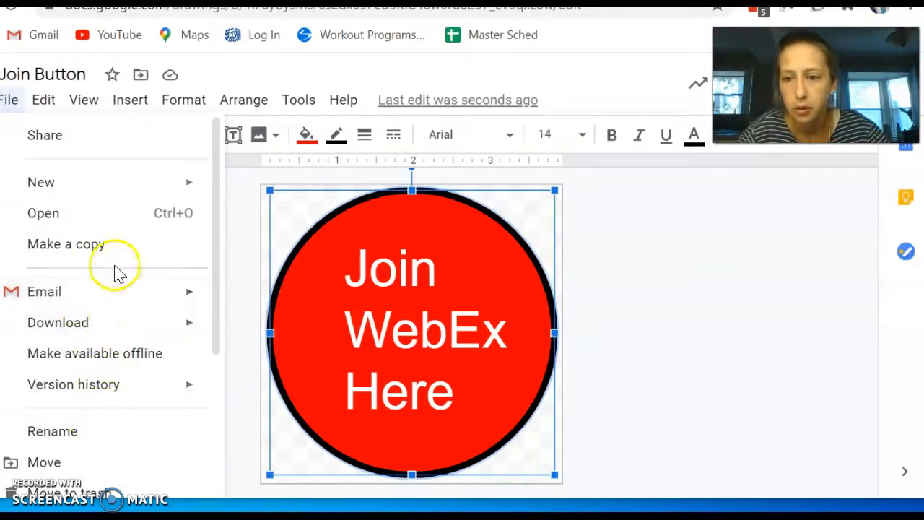
{"action": "mouse_move", "coordinate": [124, 326]}
{"action": "scroll", "coordinate": [125, 329], "scroll_direction": "down", "scroll_amount": 2}
{"action": "scroll", "coordinate": [124, 329], "scroll_direction": "down", "scroll_amount": 2}
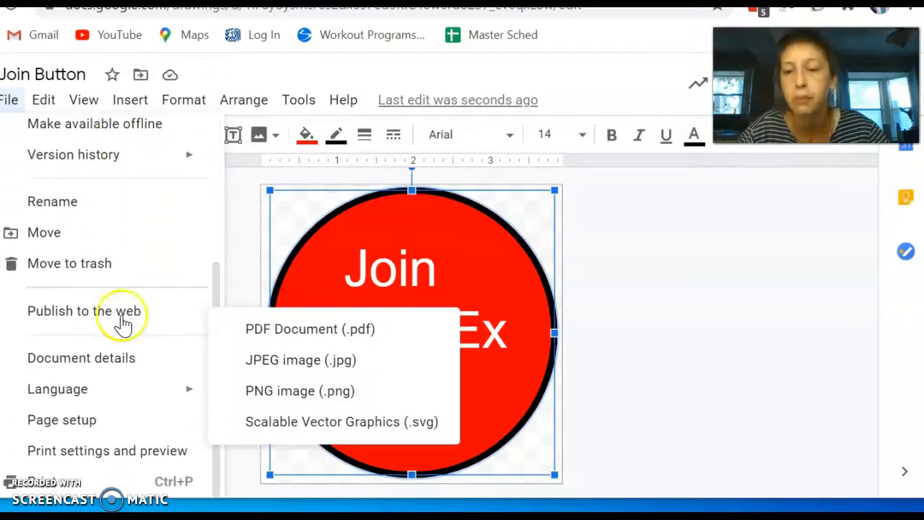
{"action": "left_click", "coordinate": [122, 324]}
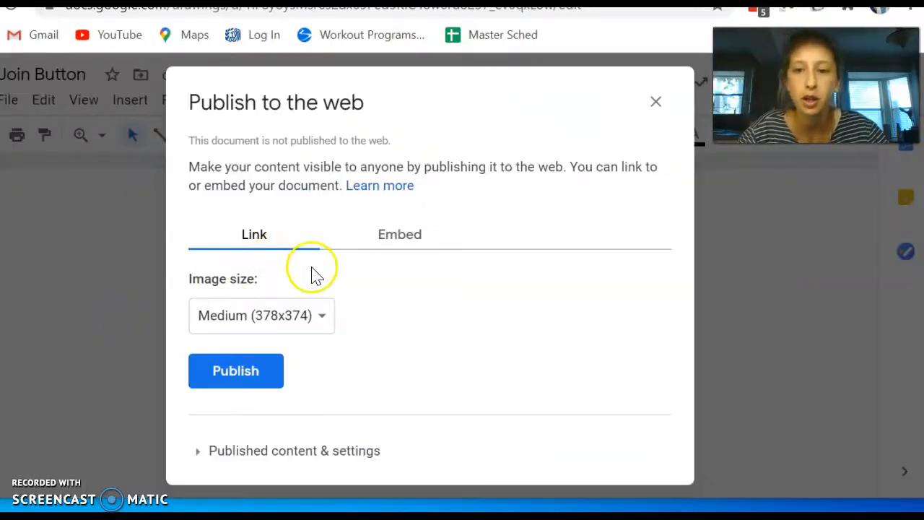
{"action": "left_click", "coordinate": [258, 370]}
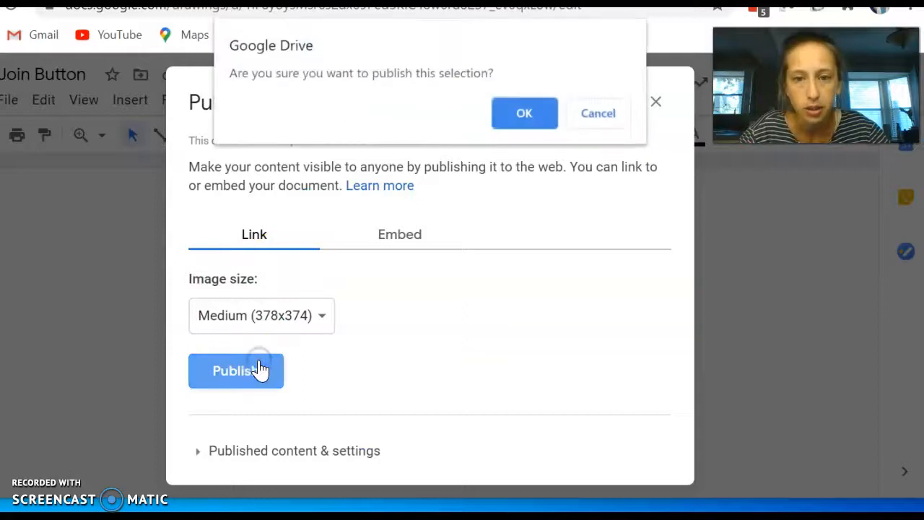
{"action": "left_click", "coordinate": [520, 116]}
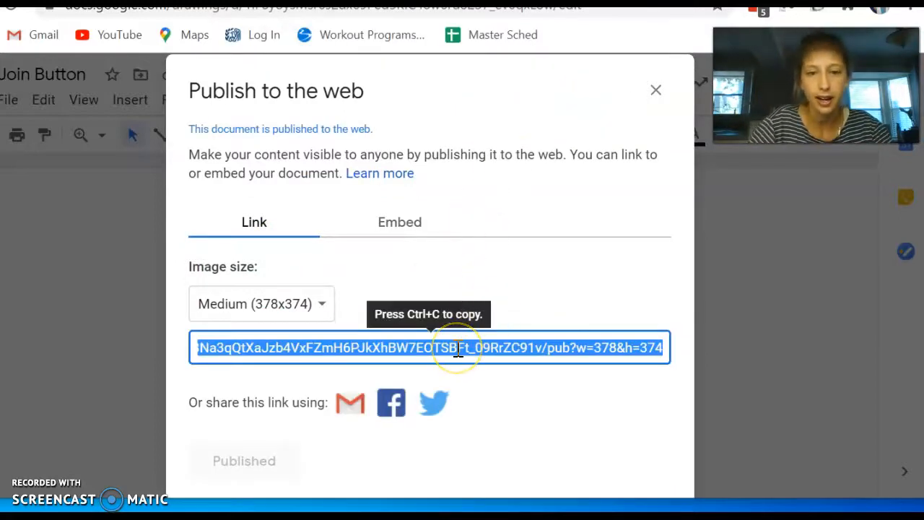
{"action": "key", "text": "ctrl+c"}
{"action": "key", "text": "ctrl+Tab"}
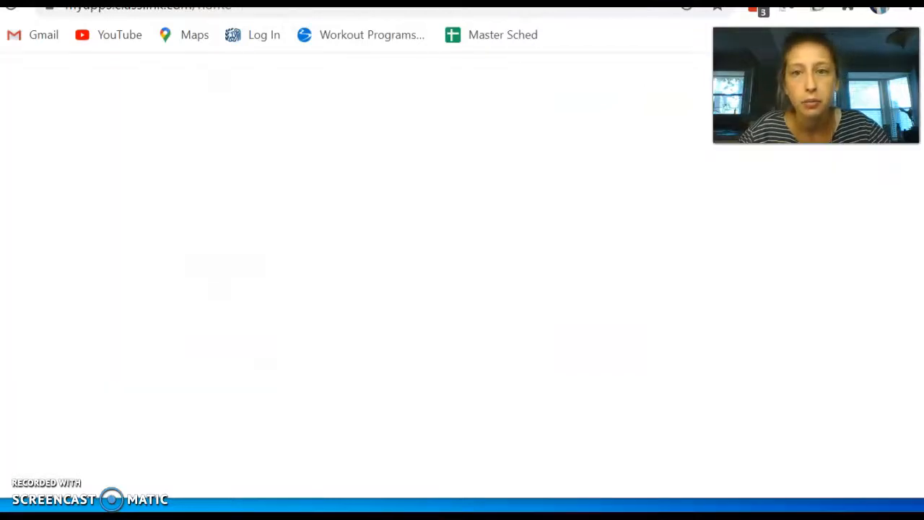
{"action": "scroll", "coordinate": [268, 323], "scroll_direction": "up", "scroll_amount": 2}
{"action": "scroll", "coordinate": [269, 328], "scroll_direction": "up", "scroll_amount": 4}
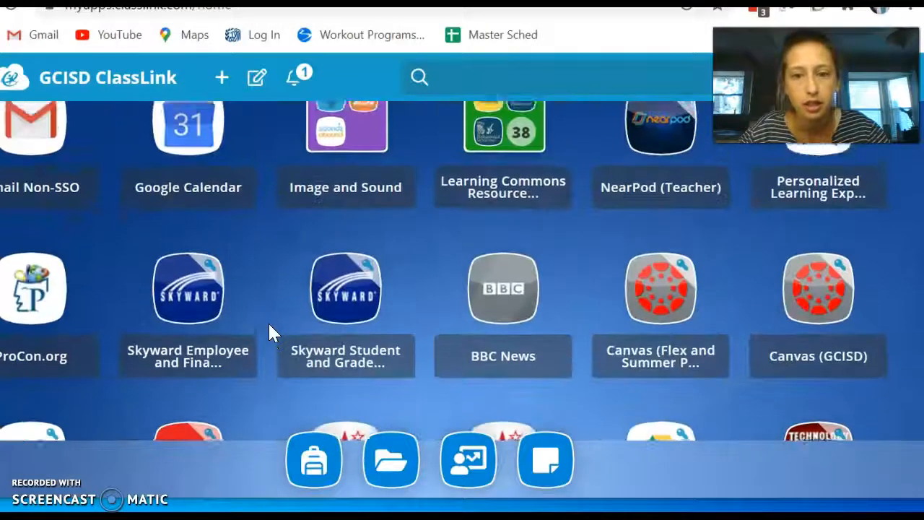
{"action": "scroll", "coordinate": [268, 328], "scroll_direction": "down", "scroll_amount": 3}
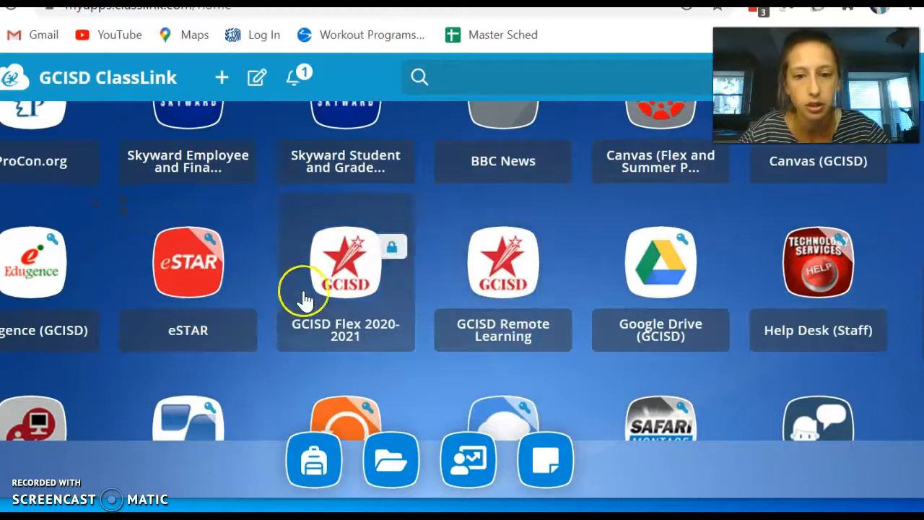
{"action": "left_click", "coordinate": [524, 261]}
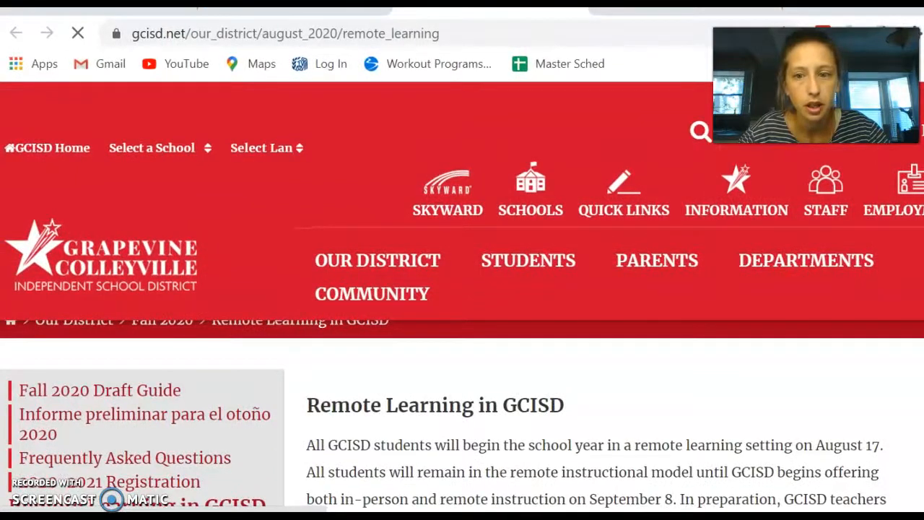
{"action": "scroll", "coordinate": [233, 406], "scroll_direction": "down", "scroll_amount": 6}
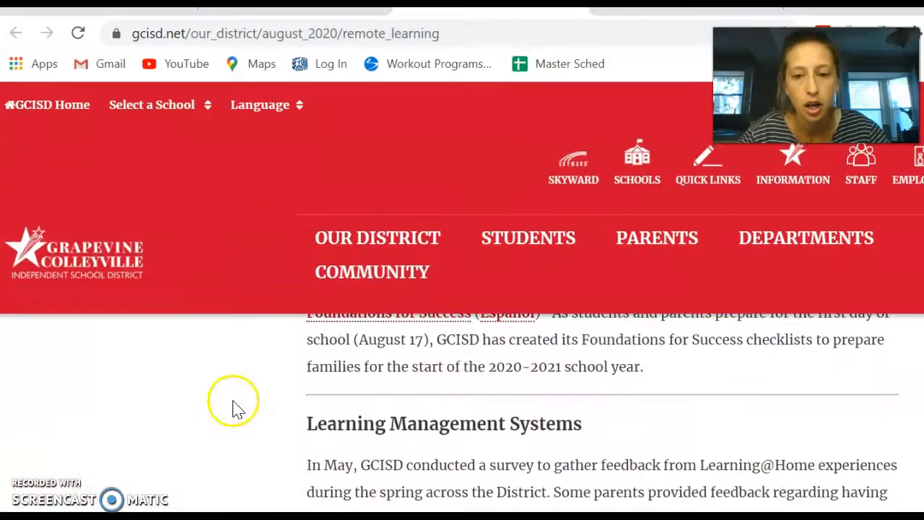
{"action": "scroll", "coordinate": [233, 407], "scroll_direction": "up", "scroll_amount": 6}
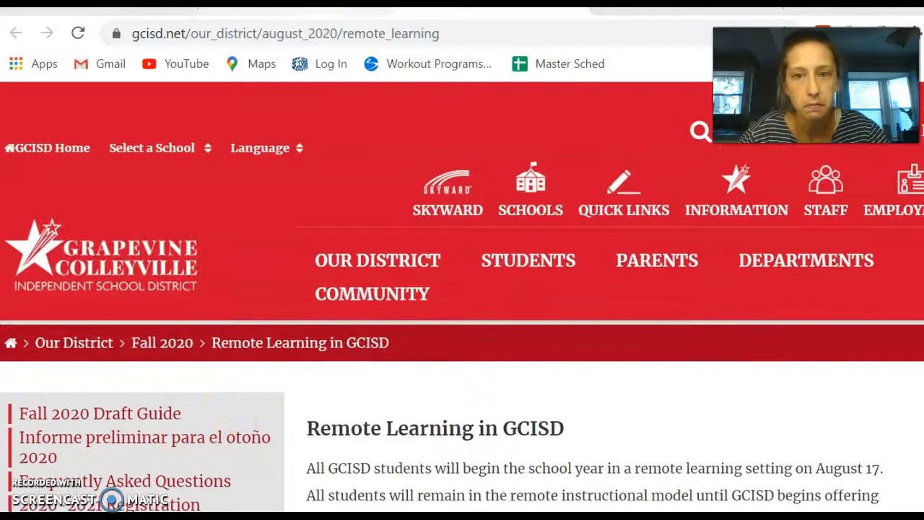
{"action": "left_click", "coordinate": [296, 10]}
- Launch Canvas (GCISD) from the ClassLink apps
{"action": "scroll", "coordinate": [359, 384], "scroll_direction": "down", "scroll_amount": 3}
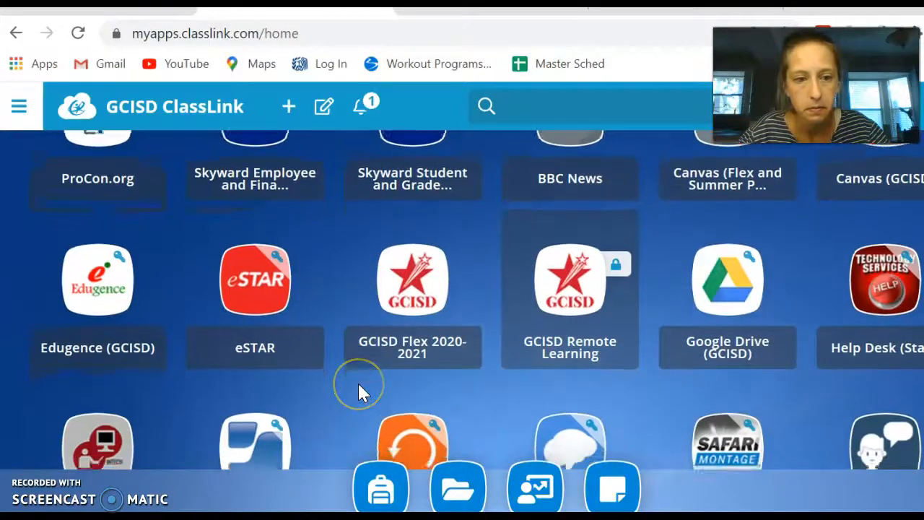
{"action": "scroll", "coordinate": [359, 385], "scroll_direction": "up", "scroll_amount": 6}
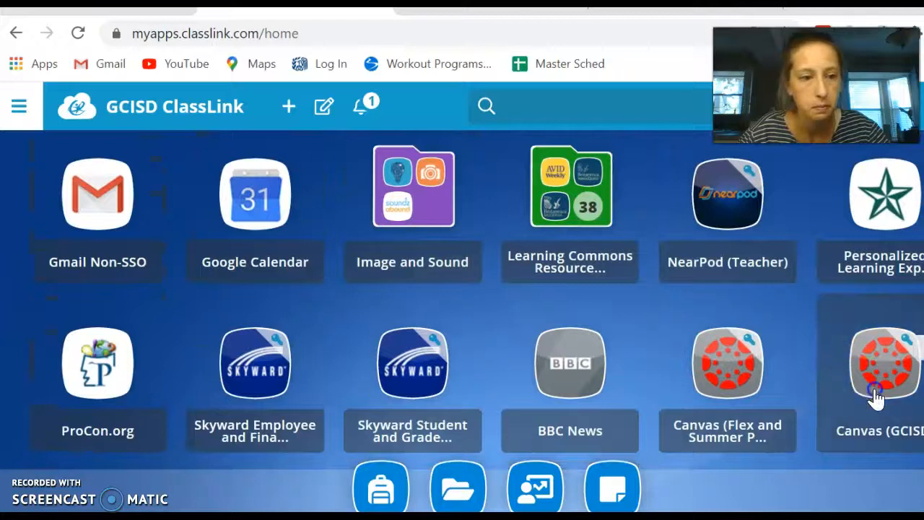
{"action": "left_click", "coordinate": [885, 363]}
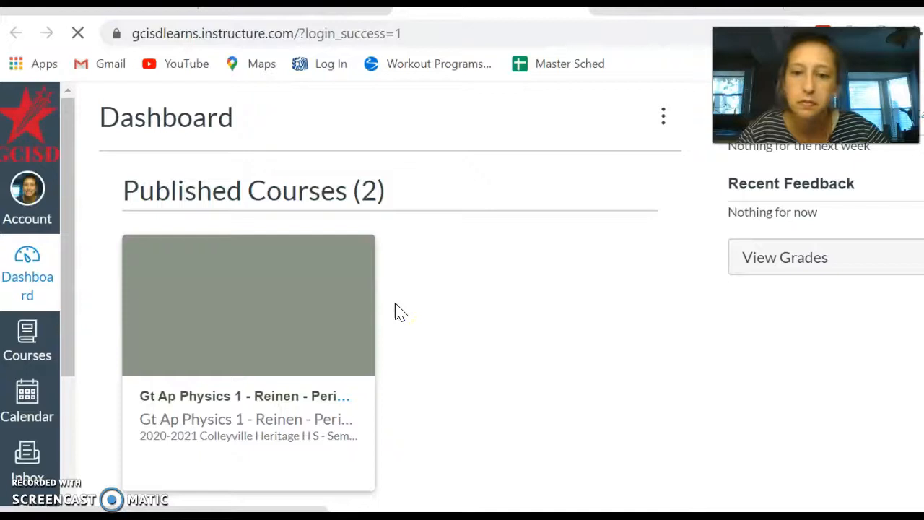
- Open the Physics 1 Period 02 course and view the join button section on its home page
{"action": "scroll", "coordinate": [391, 400], "scroll_direction": "down", "scroll_amount": 2}
{"action": "scroll", "coordinate": [389, 400], "scroll_direction": "up", "scroll_amount": 2}
{"action": "left_click", "coordinate": [307, 394]}
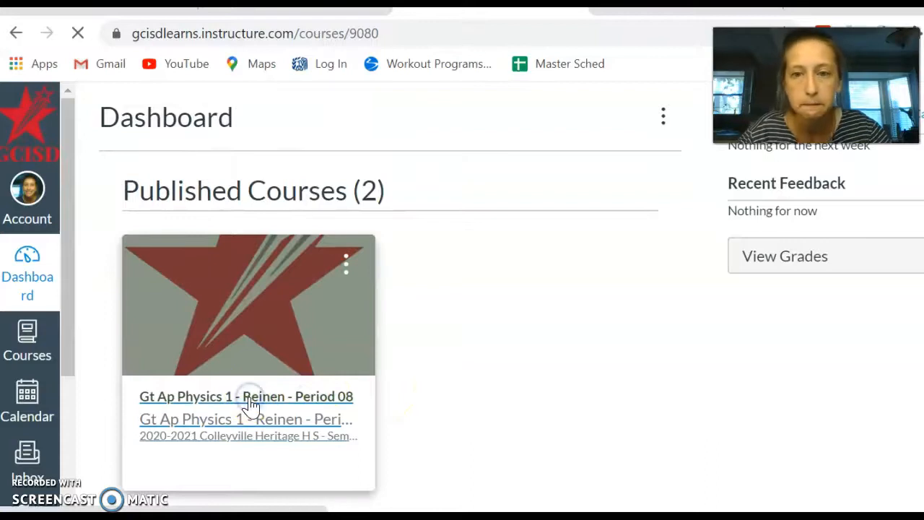
{"action": "scroll", "coordinate": [525, 337], "scroll_direction": "down", "scroll_amount": 2}
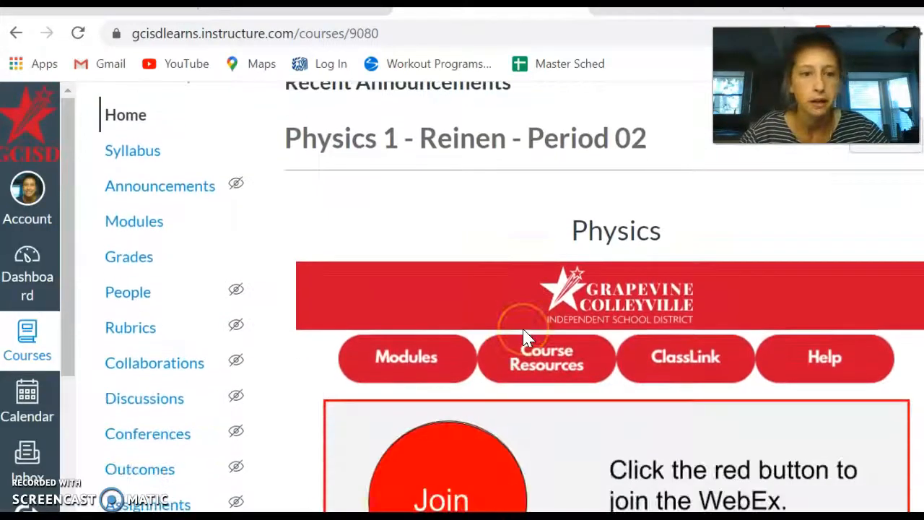
{"action": "scroll", "coordinate": [525, 337], "scroll_direction": "down", "scroll_amount": 2}
{"action": "scroll", "coordinate": [525, 337], "scroll_direction": "up", "scroll_amount": 4}
{"action": "left_click", "coordinate": [27, 345]}
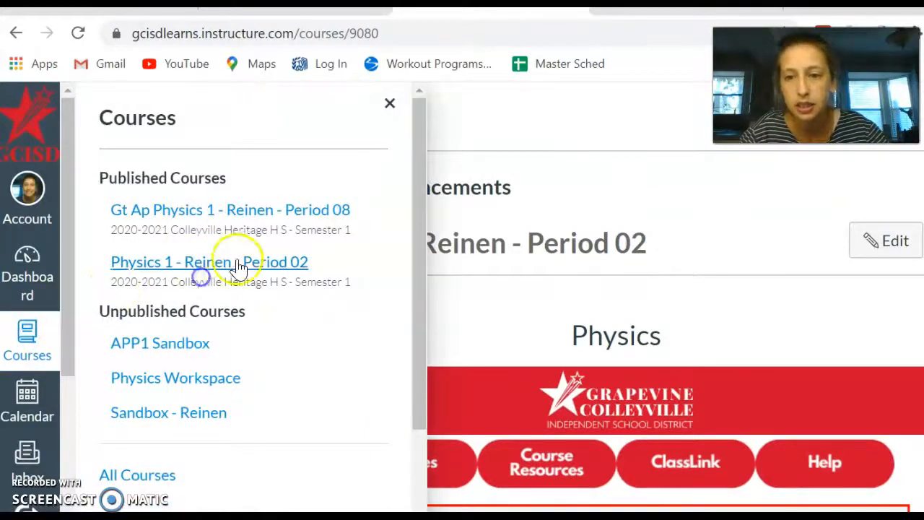
{"action": "left_click", "coordinate": [237, 264]}
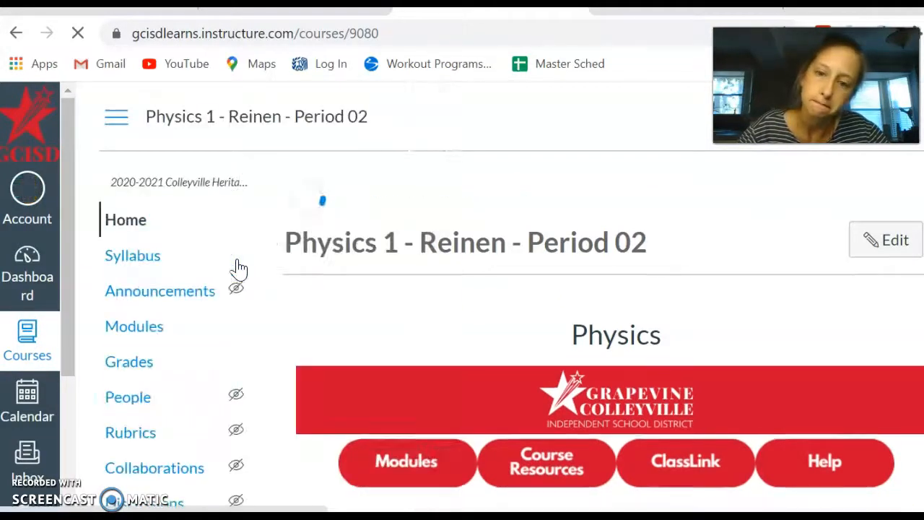
{"action": "scroll", "coordinate": [489, 288], "scroll_direction": "down", "scroll_amount": 4}
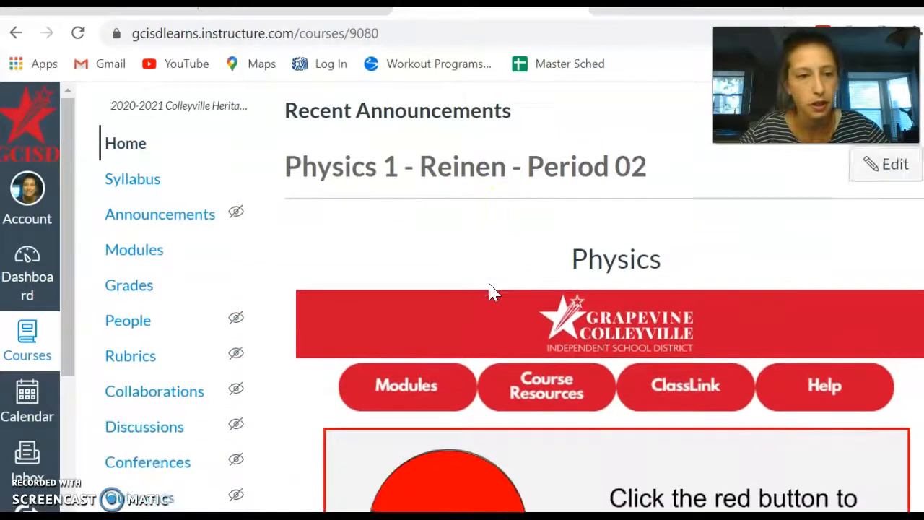
{"action": "scroll", "coordinate": [490, 287], "scroll_direction": "up", "scroll_amount": 2}
{"action": "scroll", "coordinate": [490, 292], "scroll_direction": "up", "scroll_amount": 2}
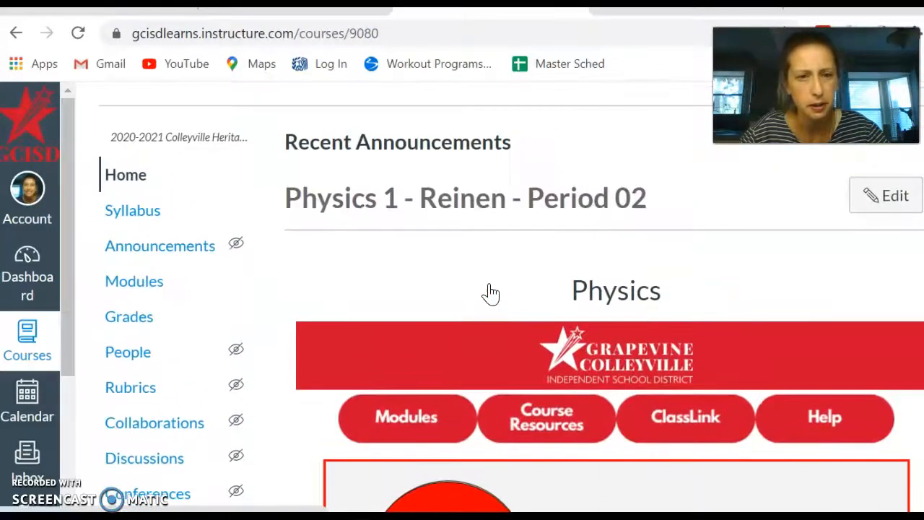
- Switch to the Gt Ap Physics 1 Period 08 course and open its home page for editing
{"action": "left_click", "coordinate": [28, 343]}
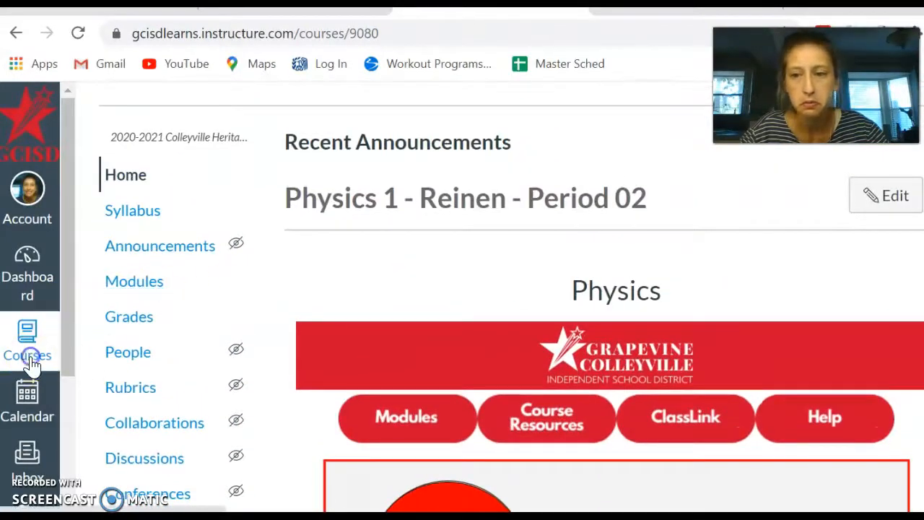
{"action": "left_click", "coordinate": [202, 210]}
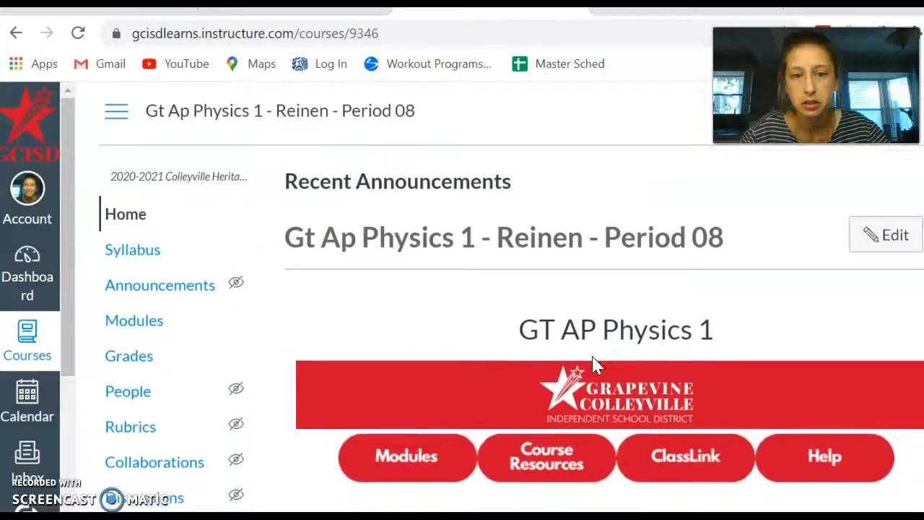
{"action": "scroll", "coordinate": [594, 365], "scroll_direction": "down", "scroll_amount": 4}
{"action": "scroll", "coordinate": [594, 365], "scroll_direction": "up", "scroll_amount": 3}
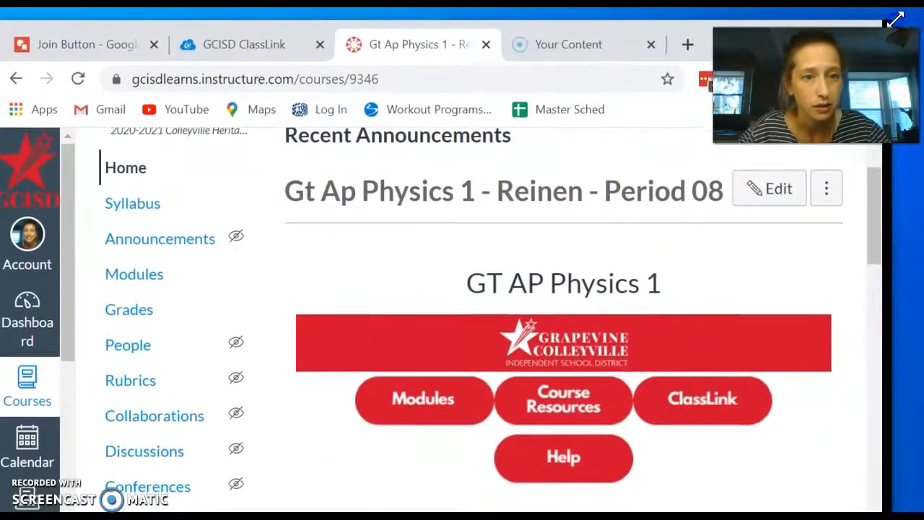
{"action": "left_click", "coordinate": [814, 188]}
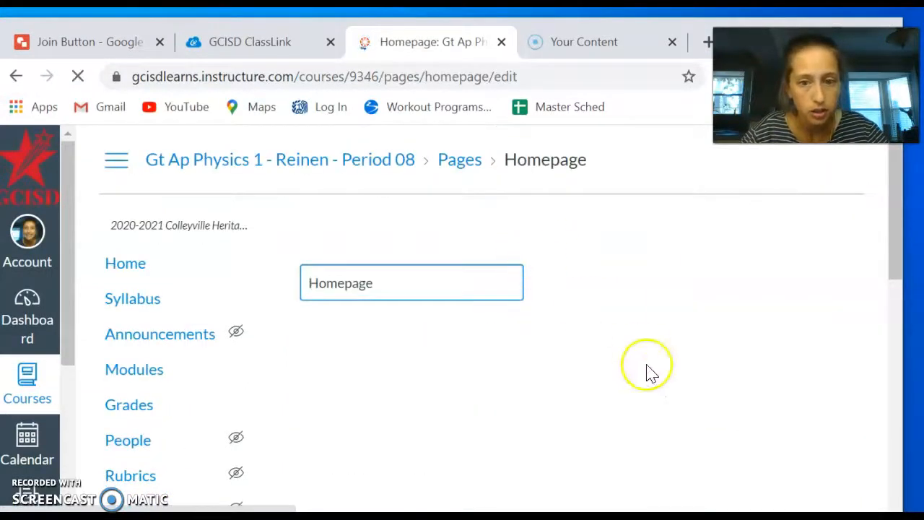
- Insert the published drawing as an image from its copied URL on the empty line below the Help button
{"action": "scroll", "coordinate": [626, 388], "scroll_direction": "down", "scroll_amount": 1}
{"action": "scroll", "coordinate": [627, 387], "scroll_direction": "down", "scroll_amount": 2}
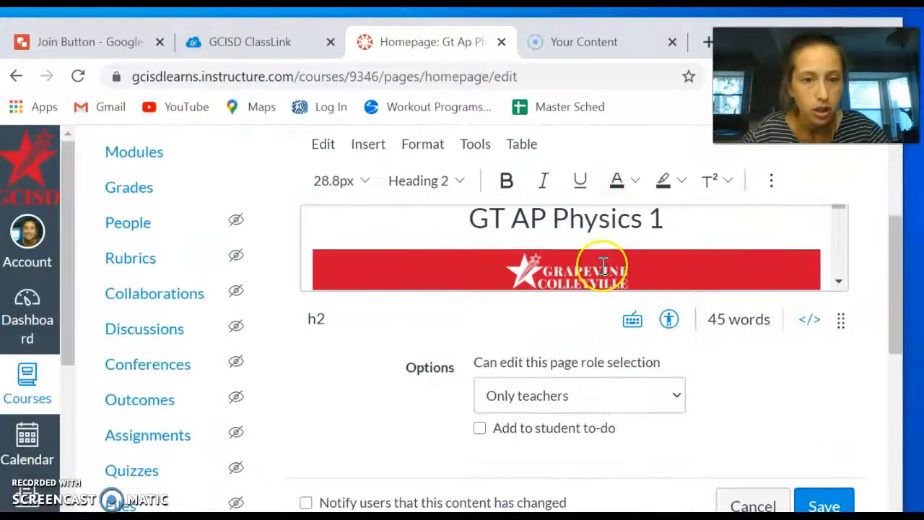
{"action": "scroll", "coordinate": [600, 264], "scroll_direction": "down", "scroll_amount": 3}
{"action": "scroll", "coordinate": [603, 266], "scroll_direction": "down", "scroll_amount": 1}
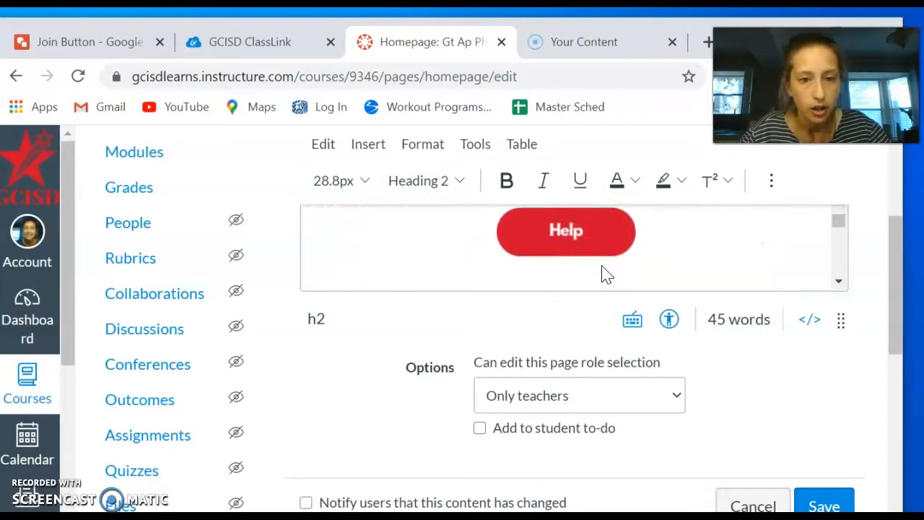
{"action": "scroll", "coordinate": [573, 265], "scroll_direction": "down", "scroll_amount": 1}
{"action": "left_click", "coordinate": [561, 258]}
{"action": "scroll", "coordinate": [563, 257], "scroll_direction": "down", "scroll_amount": 3}
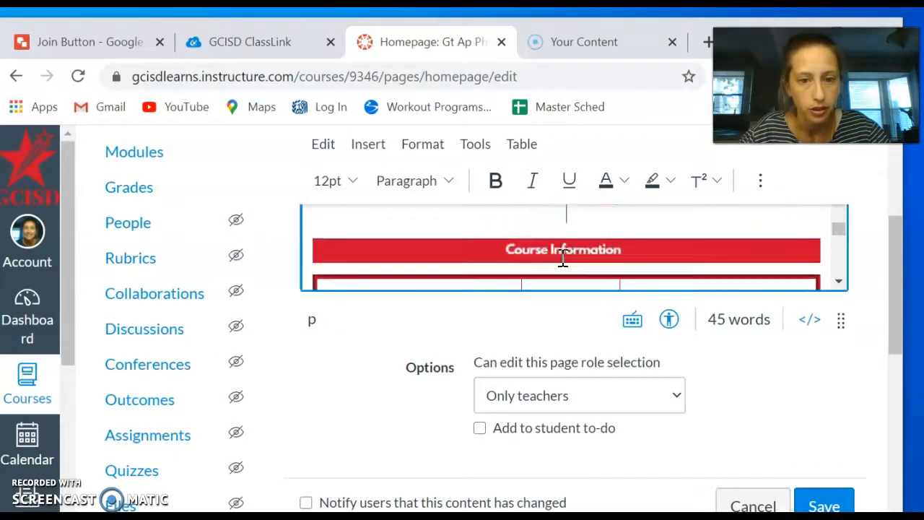
{"action": "scroll", "coordinate": [563, 256], "scroll_direction": "up", "scroll_amount": 3}
{"action": "scroll", "coordinate": [563, 257], "scroll_direction": "down", "scroll_amount": 1}
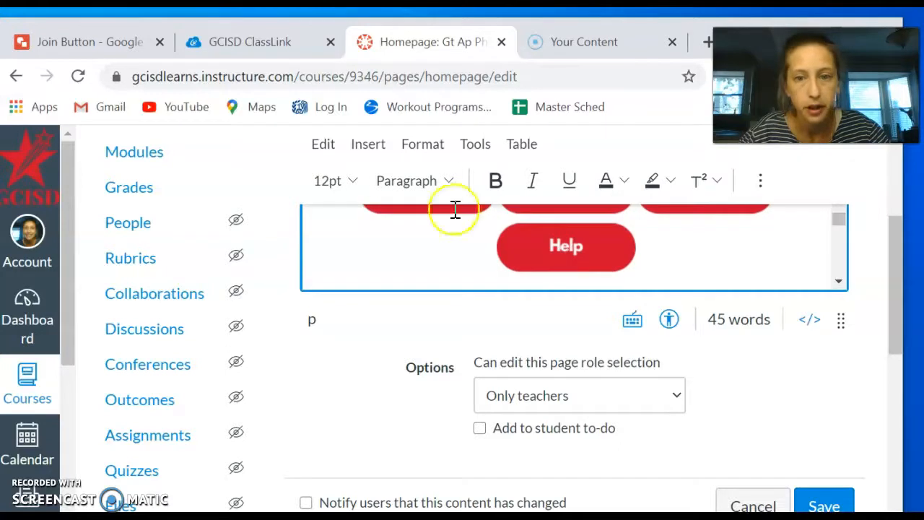
{"action": "left_click", "coordinate": [369, 144]}
{"action": "mouse_move", "coordinate": [430, 223]}
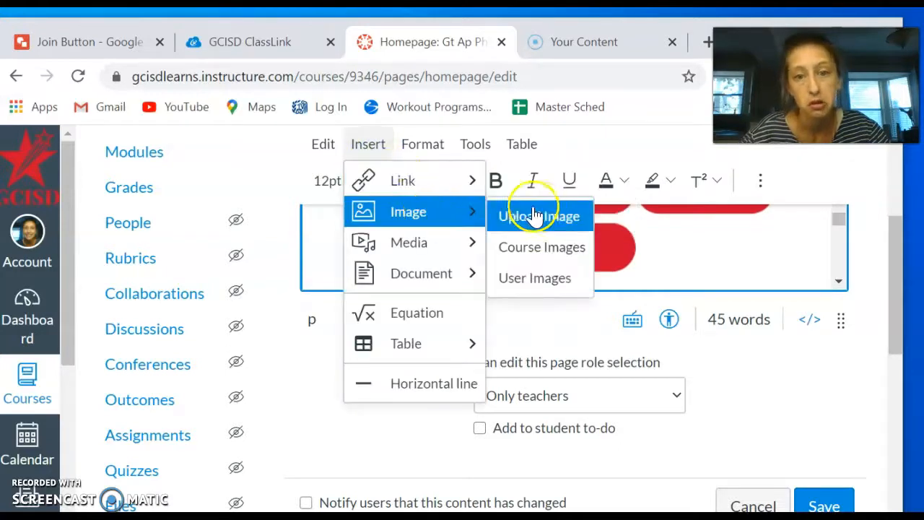
{"action": "left_click", "coordinate": [539, 214]}
{"action": "left_click", "coordinate": [280, 276]}
{"action": "left_click", "coordinate": [319, 334]}
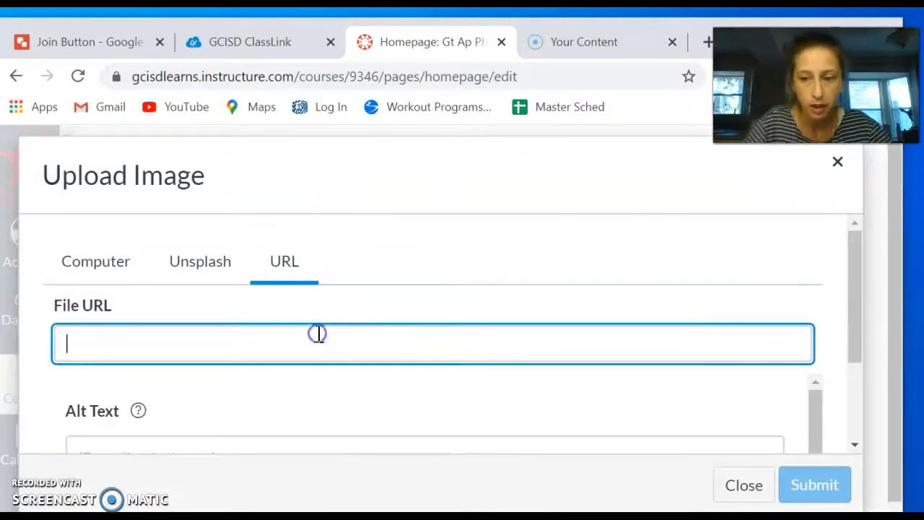
{"action": "key", "text": "ctrl+v"}
{"action": "left_click", "coordinate": [807, 488]}
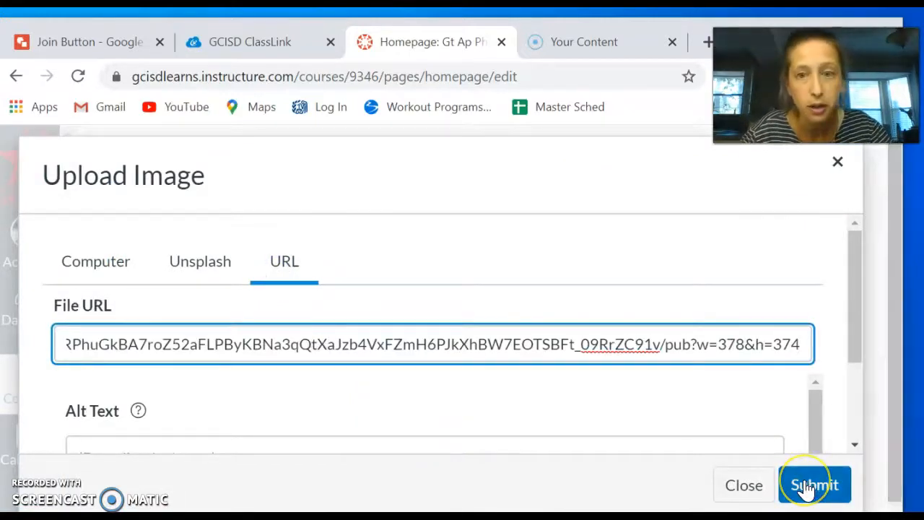
{"action": "left_click", "coordinate": [807, 489]}
- Shrink the inserted "Join WebEx Here" image proportionally from its lower-right corner
{"action": "scroll", "coordinate": [665, 374], "scroll_direction": "down", "scroll_amount": 7}
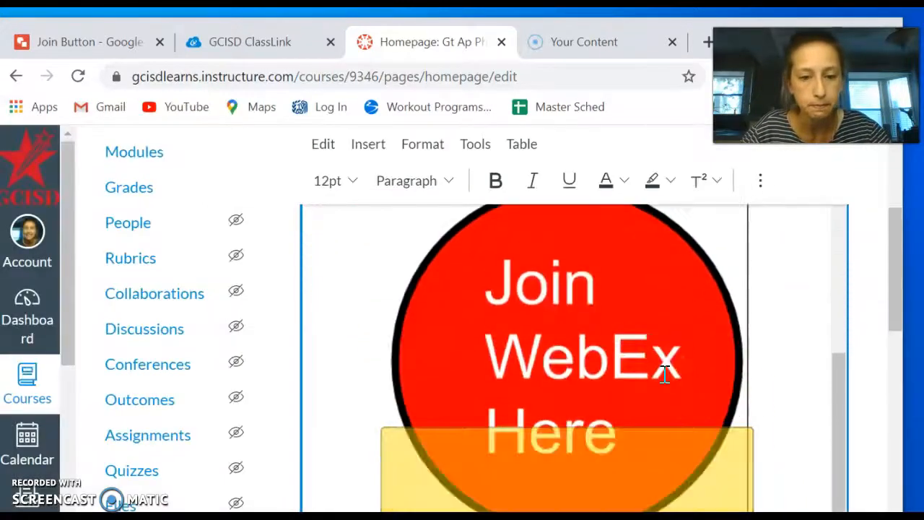
{"action": "scroll", "coordinate": [665, 374], "scroll_direction": "up", "scroll_amount": 1}
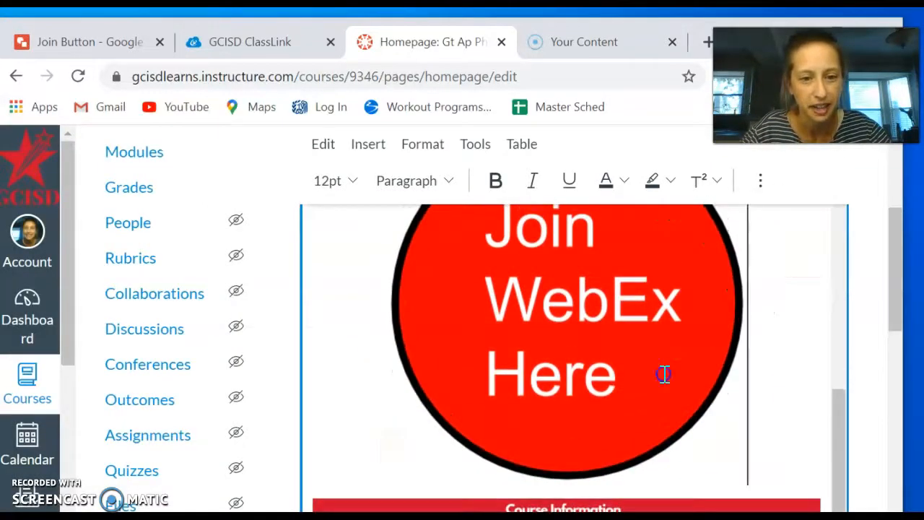
{"action": "left_click", "coordinate": [664, 374]}
{"action": "left_click_drag", "start_coordinate": [747, 487], "coordinate": [672, 424]}
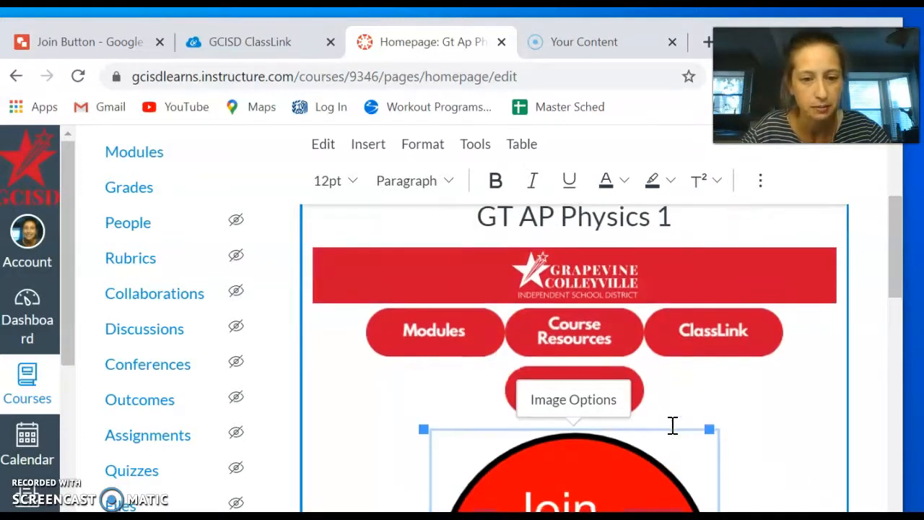
{"action": "left_click_drag", "start_coordinate": [893, 247], "coordinate": [889, 298]}
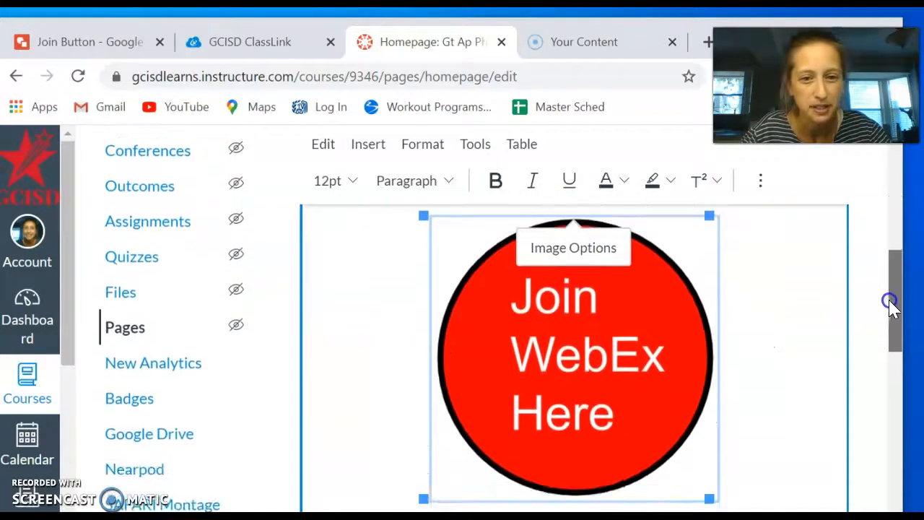
- Start inserting an external link on the selected "Join WebEx Here" image
{"action": "left_click", "coordinate": [367, 144]}
{"action": "mouse_move", "coordinate": [443, 184]}
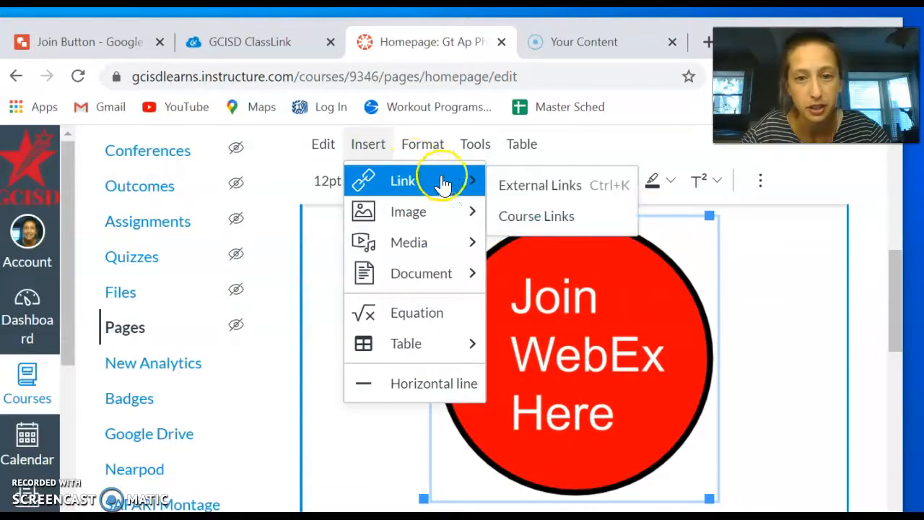
{"action": "left_click", "coordinate": [533, 185]}
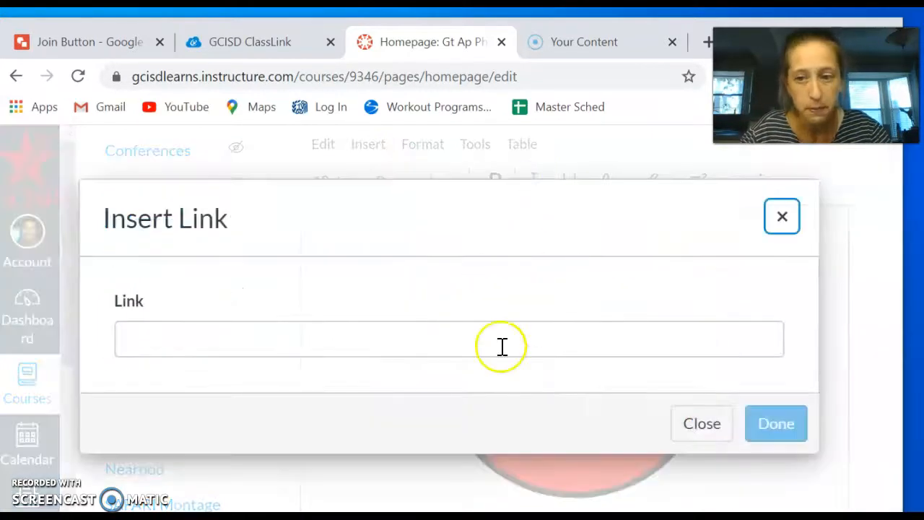
- Switch to GCISD ClassLink and launch the WebEx Meetings app
{"action": "left_click", "coordinate": [245, 42]}
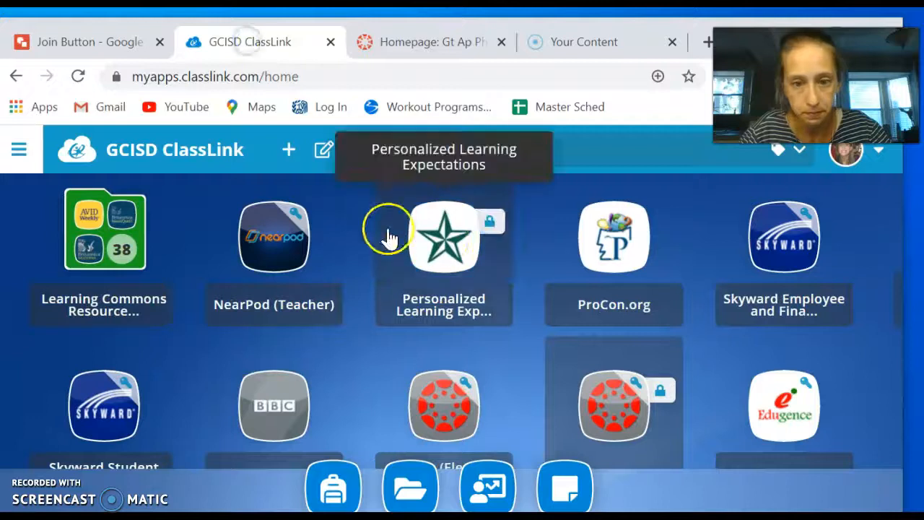
{"action": "scroll", "coordinate": [512, 299], "scroll_direction": "down", "scroll_amount": 9}
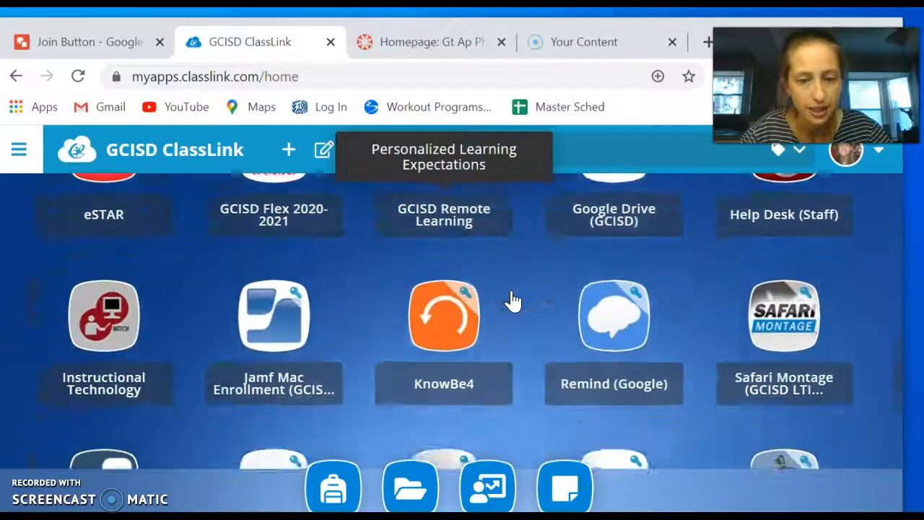
{"action": "scroll", "coordinate": [512, 299], "scroll_direction": "down", "scroll_amount": 2}
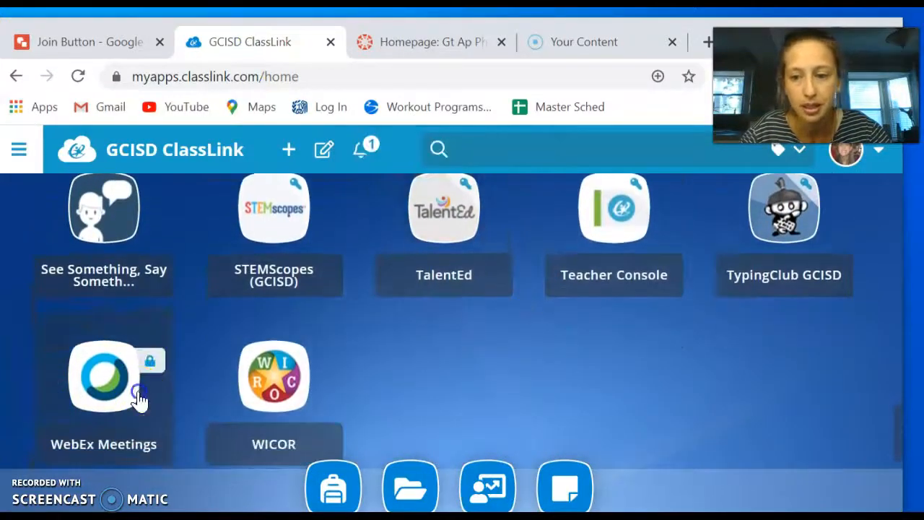
{"action": "left_click", "coordinate": [141, 398]}
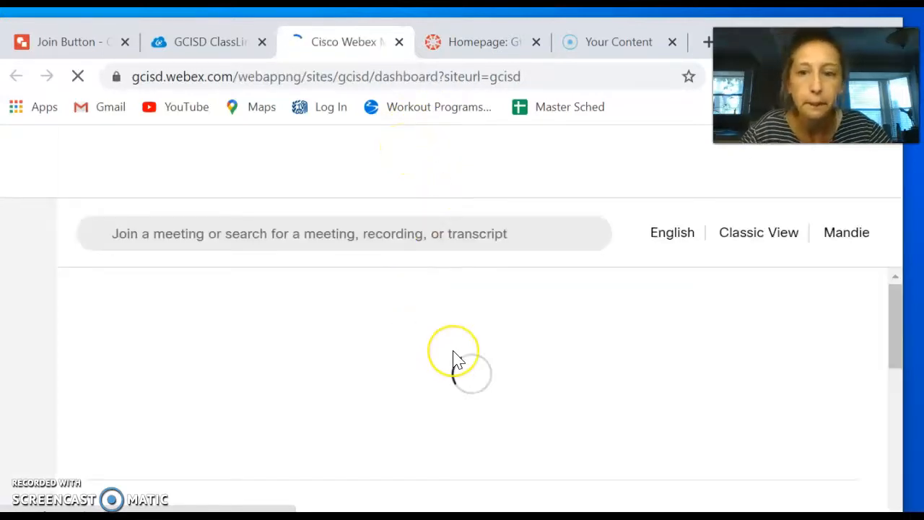
- Copy the personal room's meeting URL from the Webex dashboard
{"action": "triple_click", "coordinate": [455, 358]}
{"action": "triple_click", "coordinate": [359, 359]}
{"action": "right_click", "coordinate": [339, 354]}
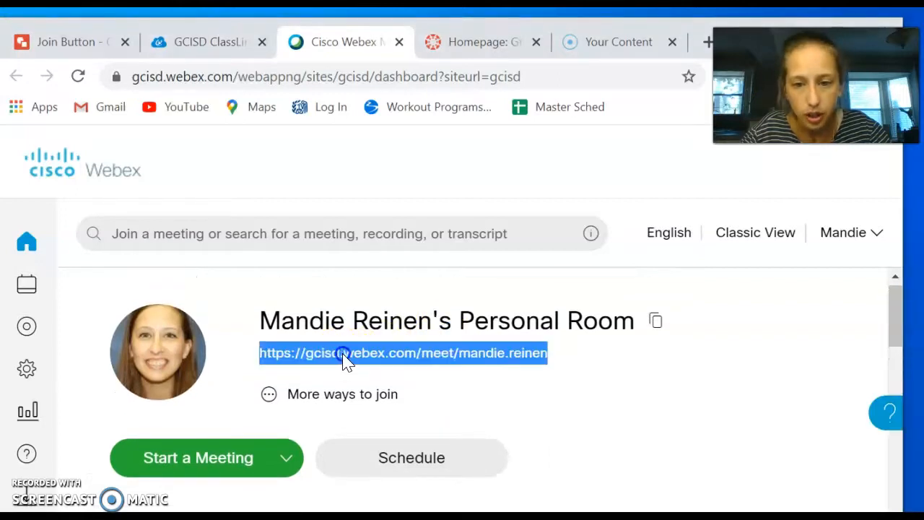
{"action": "left_click", "coordinate": [359, 240]}
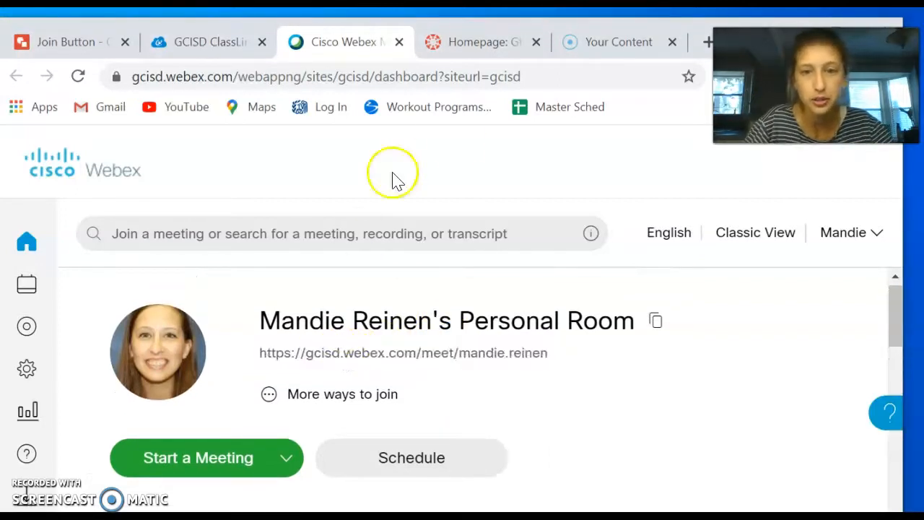
- Return to the Canvas home page editor and link the image to the copied personal room URL
{"action": "left_click", "coordinate": [453, 49]}
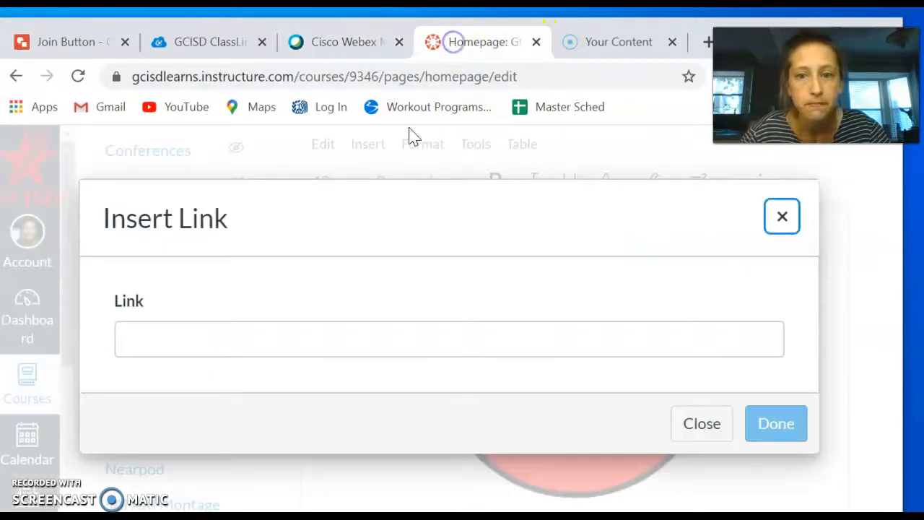
{"action": "left_click", "coordinate": [282, 335]}
{"action": "key", "text": "ctrl+v"}
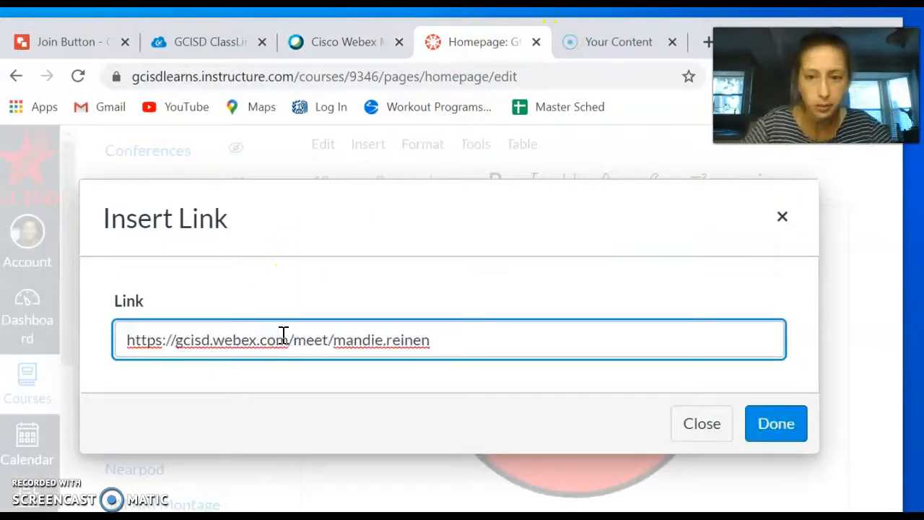
{"action": "left_click", "coordinate": [772, 423]}
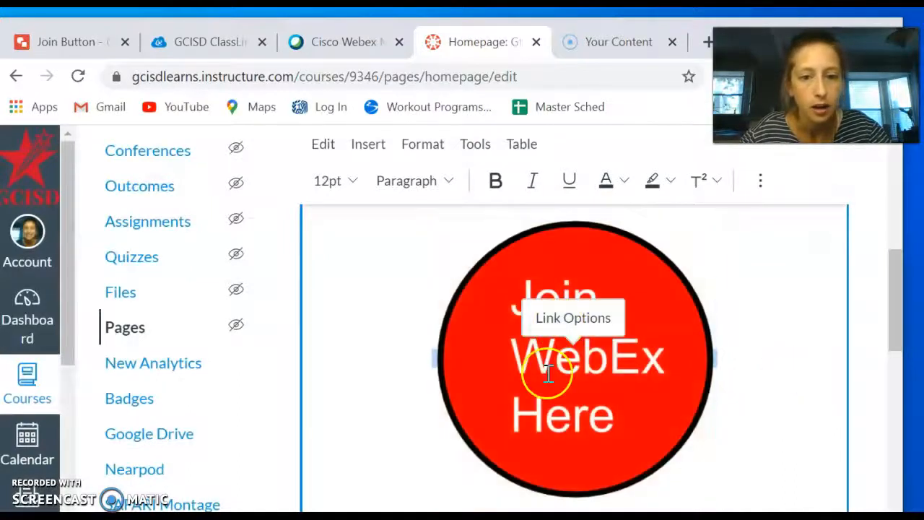
- Save the edited course home page
{"action": "scroll", "coordinate": [548, 373], "scroll_direction": "up", "scroll_amount": 2}
{"action": "scroll", "coordinate": [548, 373], "scroll_direction": "up", "scroll_amount": 5}
{"action": "scroll", "coordinate": [546, 377], "scroll_direction": "down", "scroll_amount": 15}
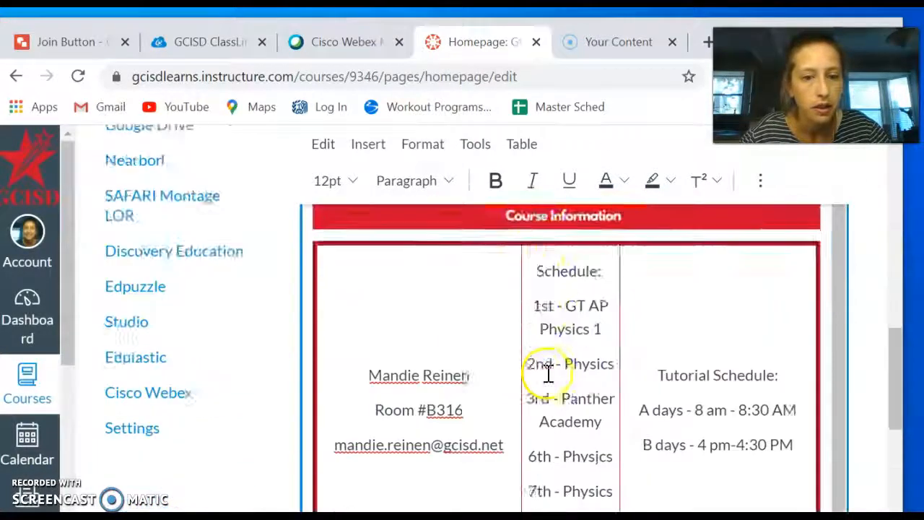
{"action": "left_click", "coordinate": [823, 493]}
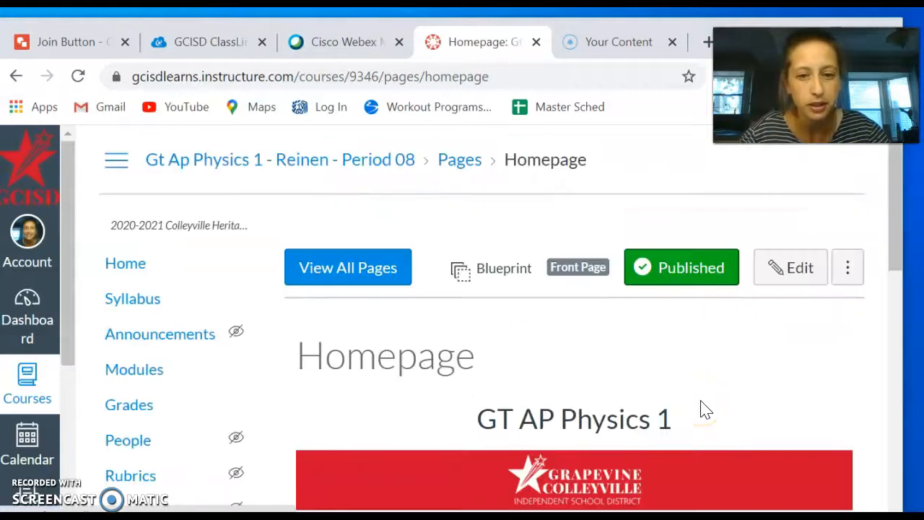
- Test the "Join WebEx Here" button's link on the saved home page and close the Webex dashboard tab
{"action": "scroll", "coordinate": [700, 408], "scroll_direction": "down", "scroll_amount": 5}
{"action": "left_click", "coordinate": [600, 339]}
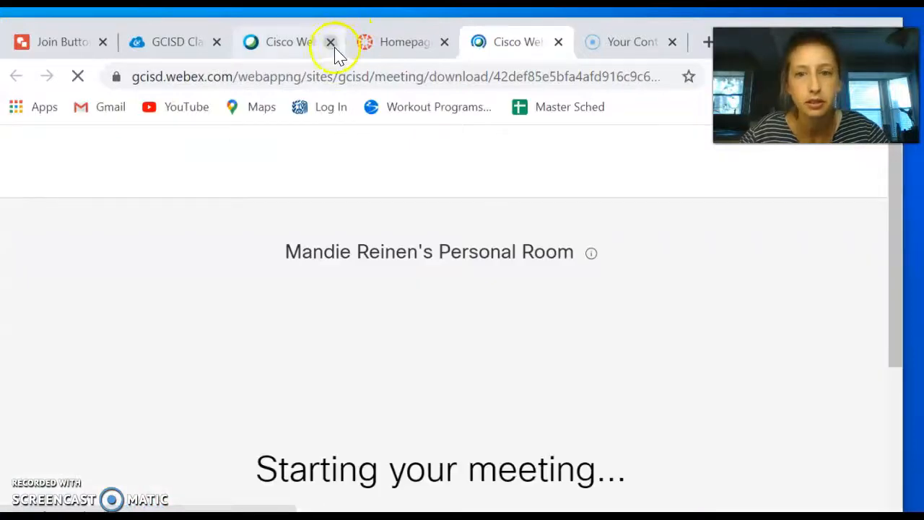
{"action": "left_click", "coordinate": [330, 44]}
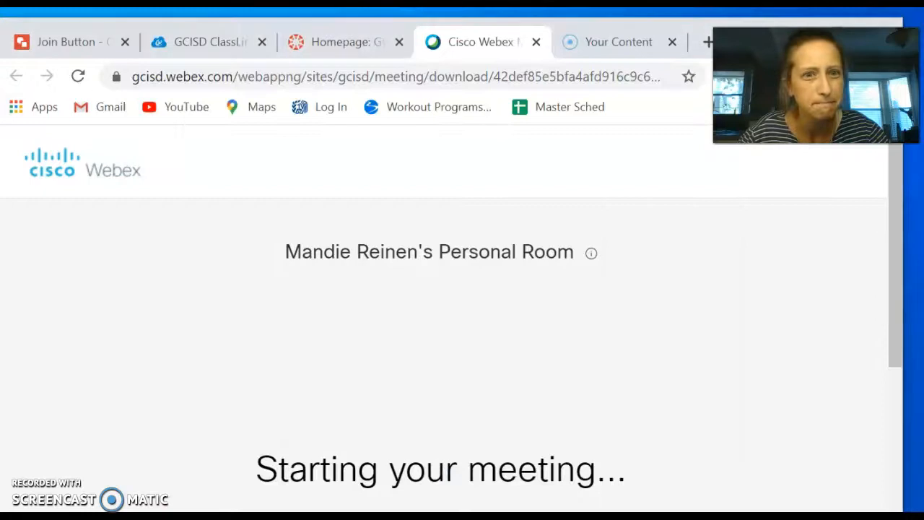
- Return to the course home page and view the join button above Course Information
{"action": "left_click", "coordinate": [339, 44]}
{"action": "scroll", "coordinate": [611, 267], "scroll_direction": "down", "scroll_amount": 4}
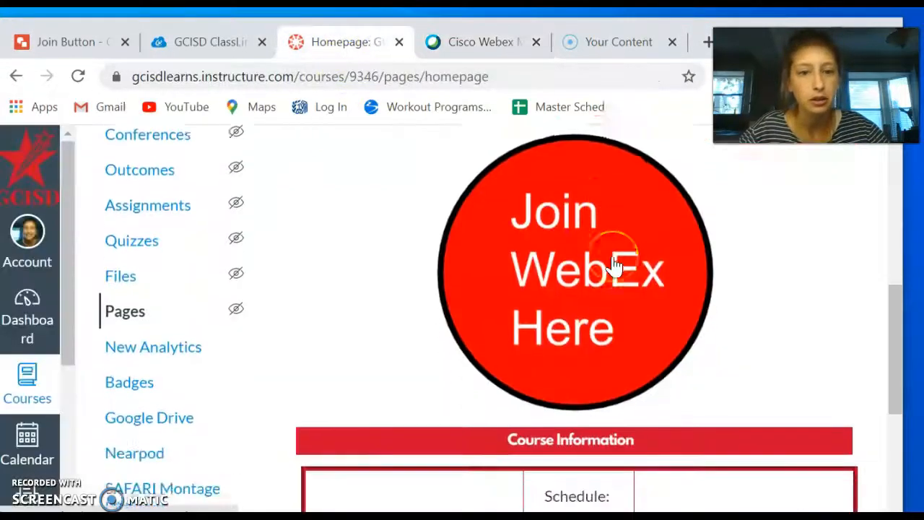
{"action": "scroll", "coordinate": [612, 265], "scroll_direction": "up", "scroll_amount": 3}
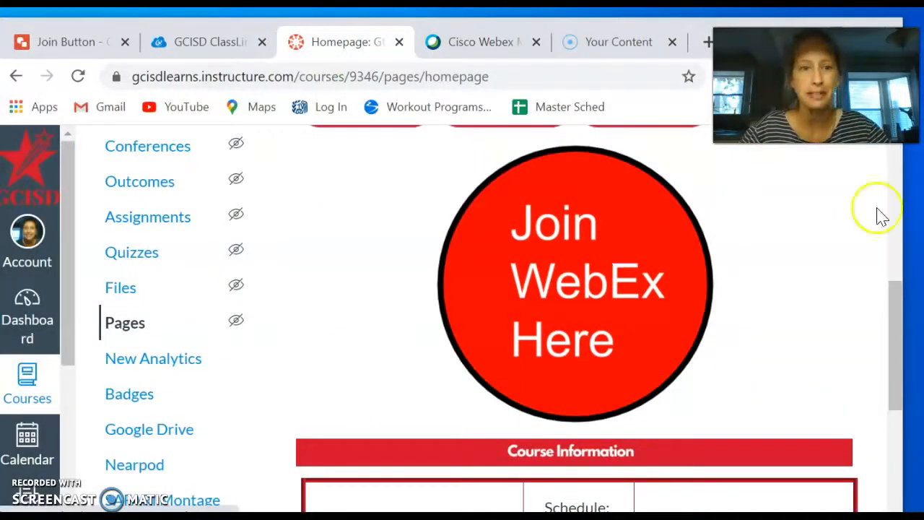